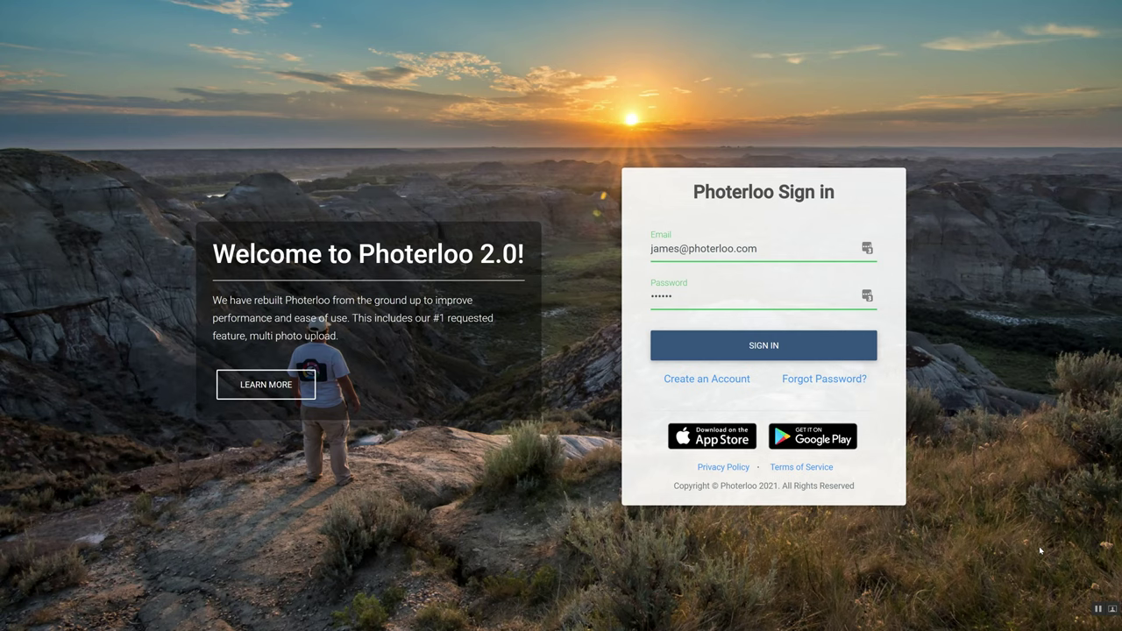
Step: Sign in and look over the Completed gallery and the profile settings
click(807, 351)
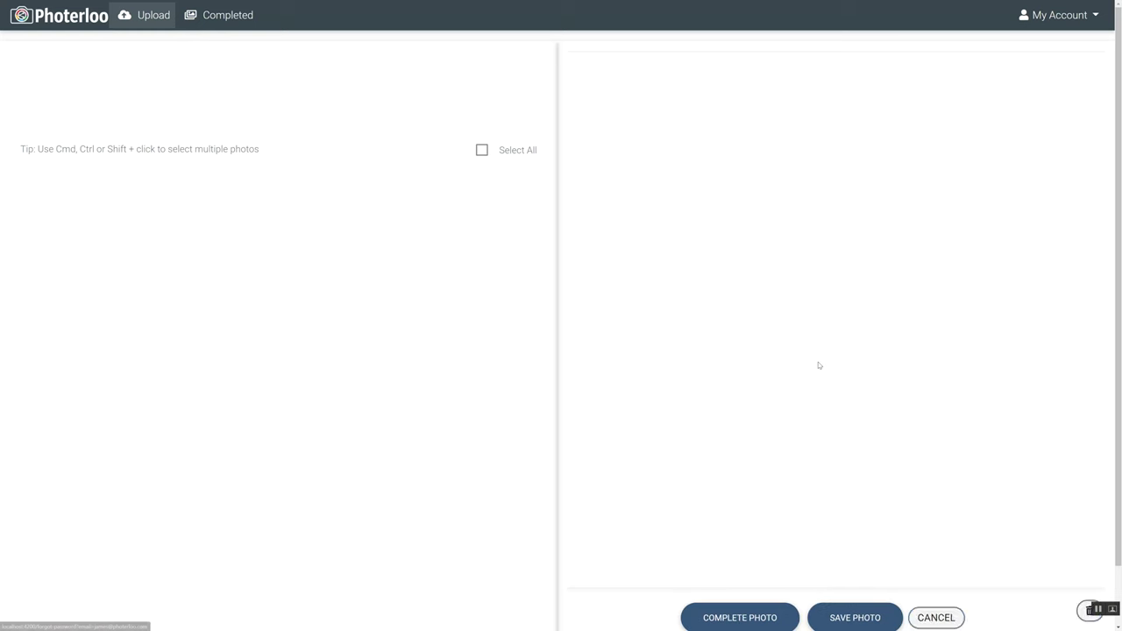
click(234, 16)
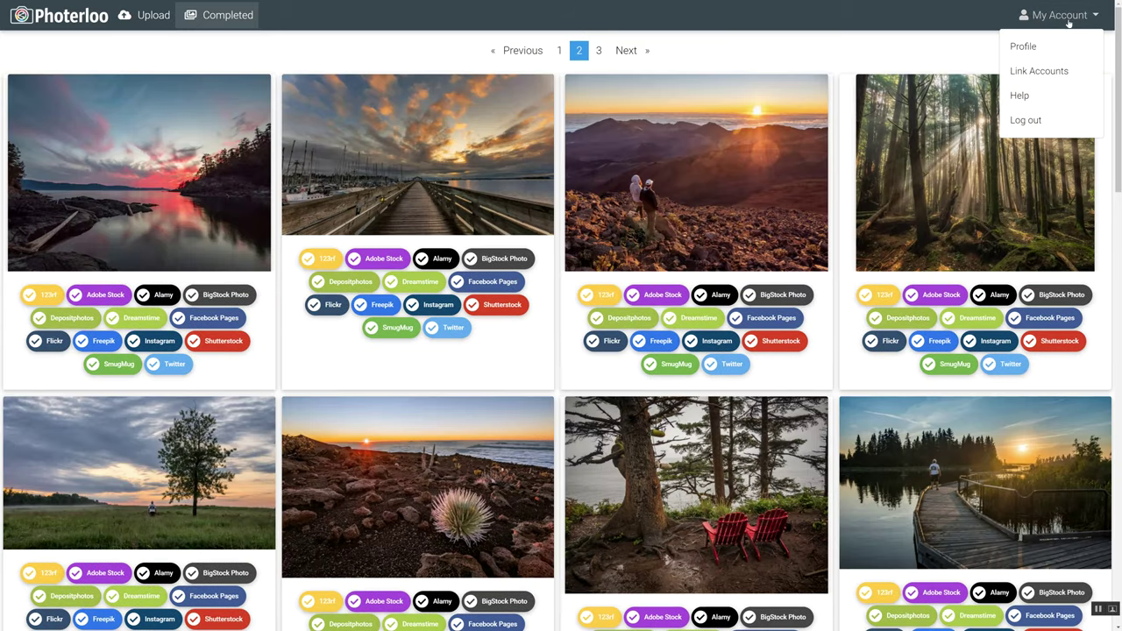
click(1042, 44)
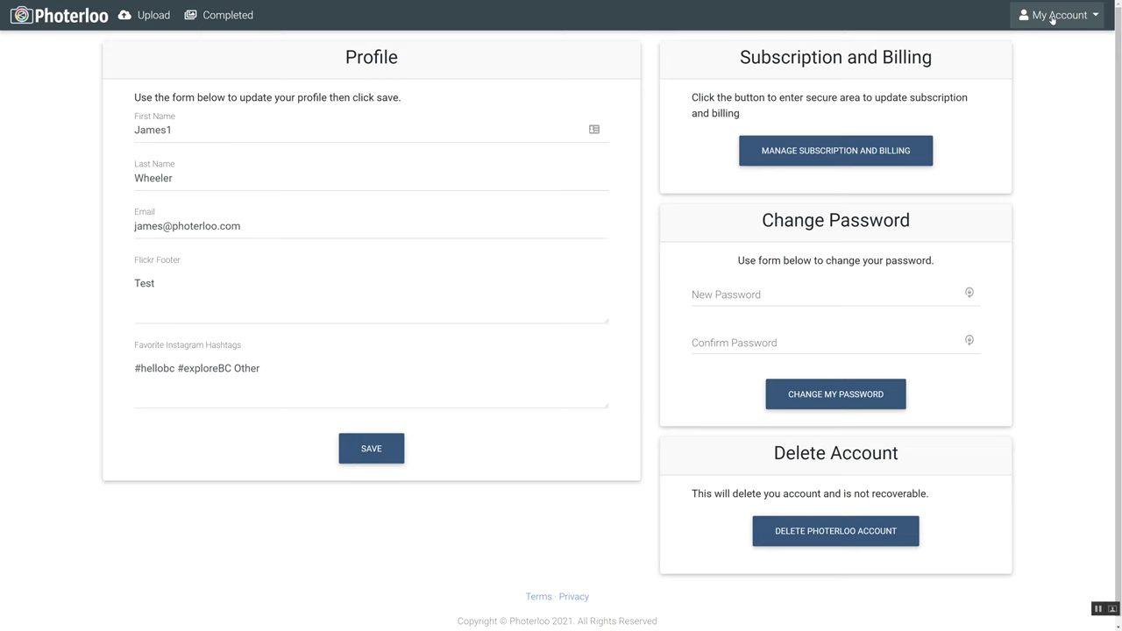
Step: Review the linked stock and social accounts, then go back to the Upload page
click(1057, 14)
click(1022, 70)
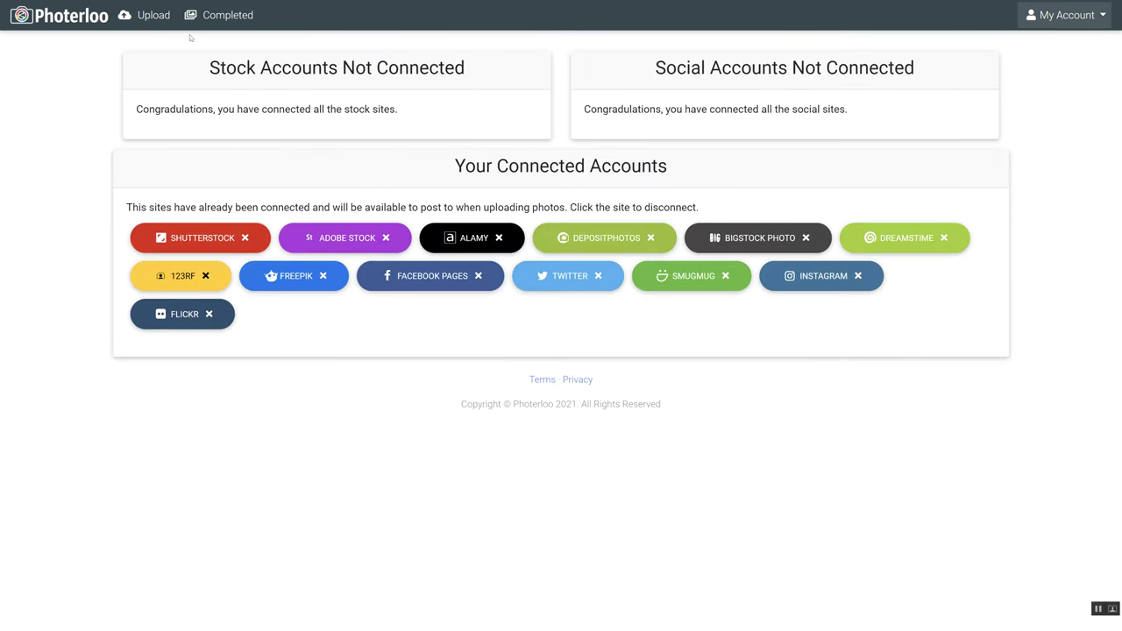
click(155, 21)
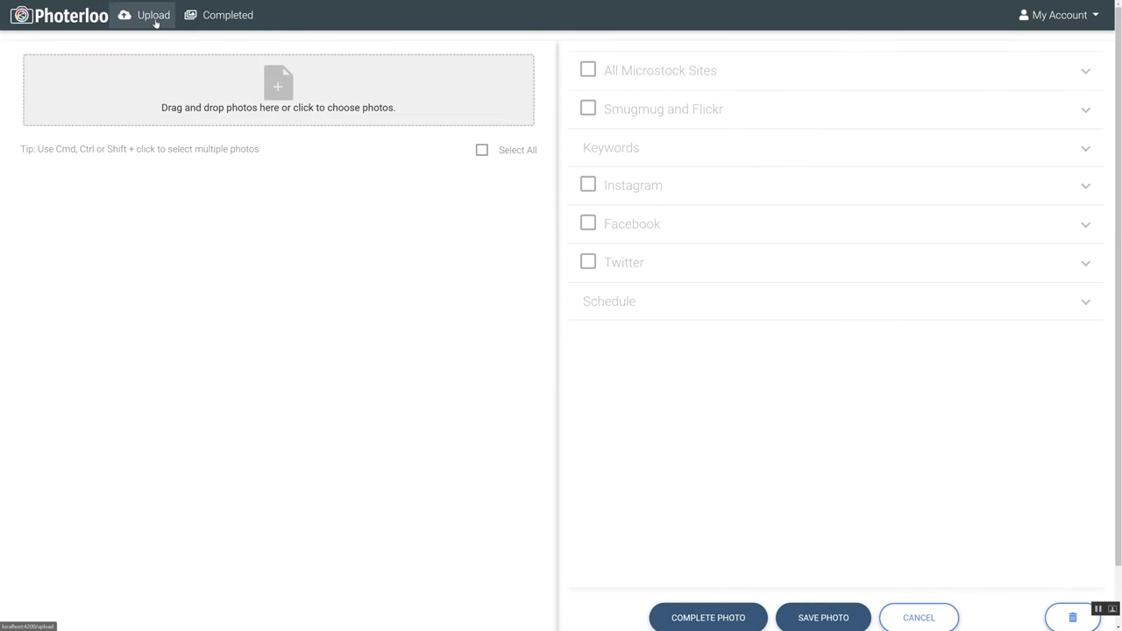
Step: Pick all seven Demo Photos in the Open dialog and start uploading them
click(224, 95)
click(168, 74)
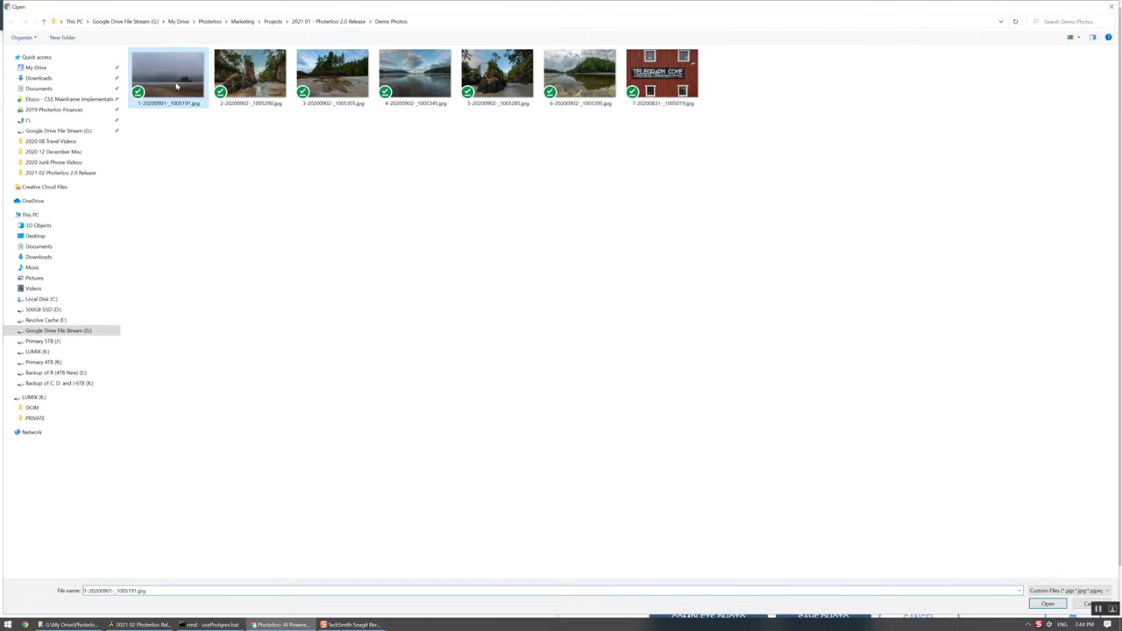
shift+click(656, 73)
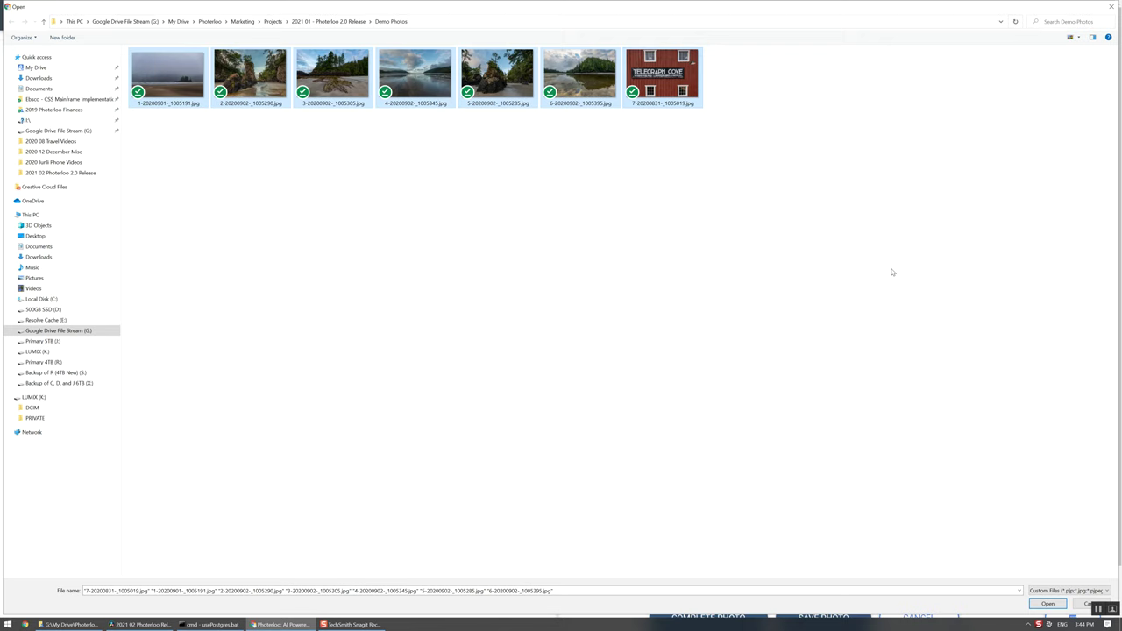
click(1050, 604)
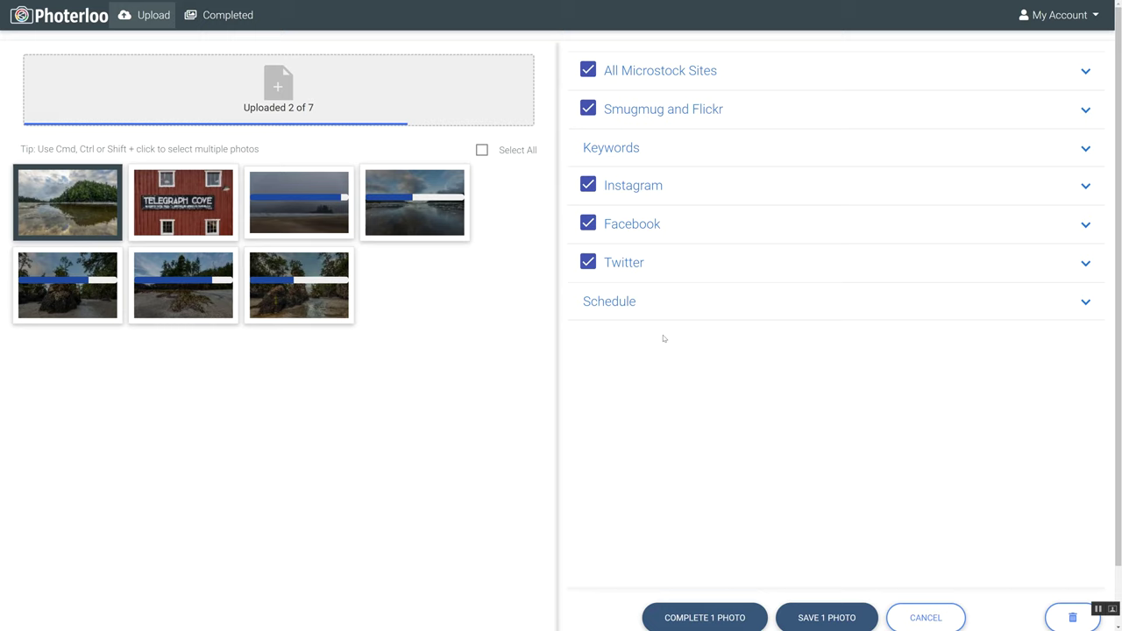
click(1064, 14)
Step: Let all seven photos finish uploading with every stock and social destination ticked
click(1052, 70)
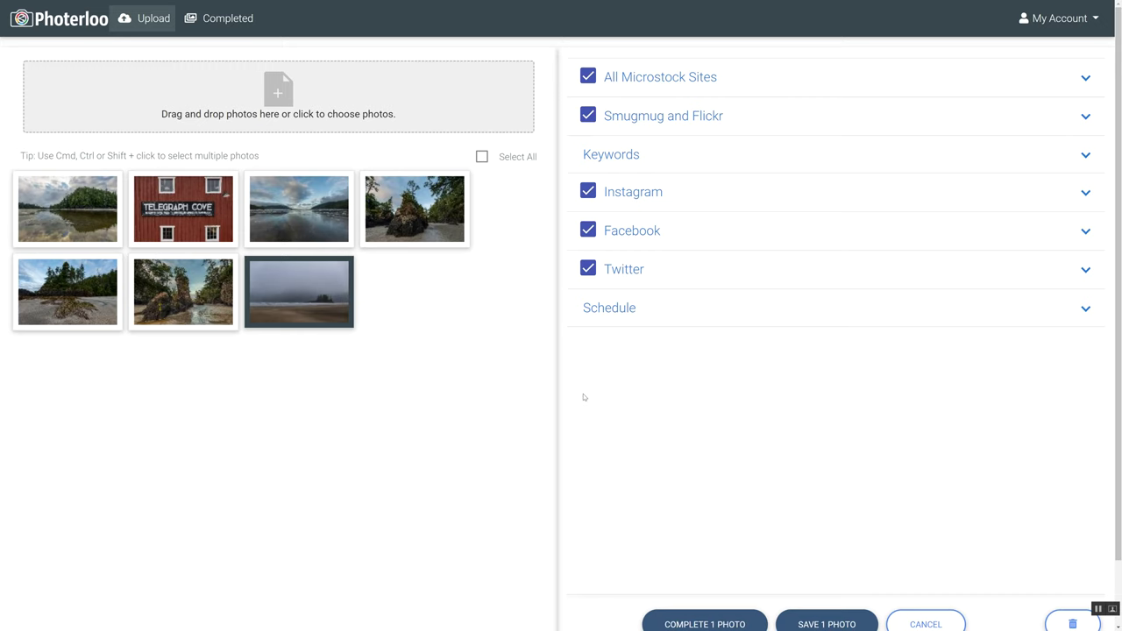
Step: Apply a suggested stock description to the foggy beach photo and check its Pristine Beach Smugmug/Flickr title
click(640, 85)
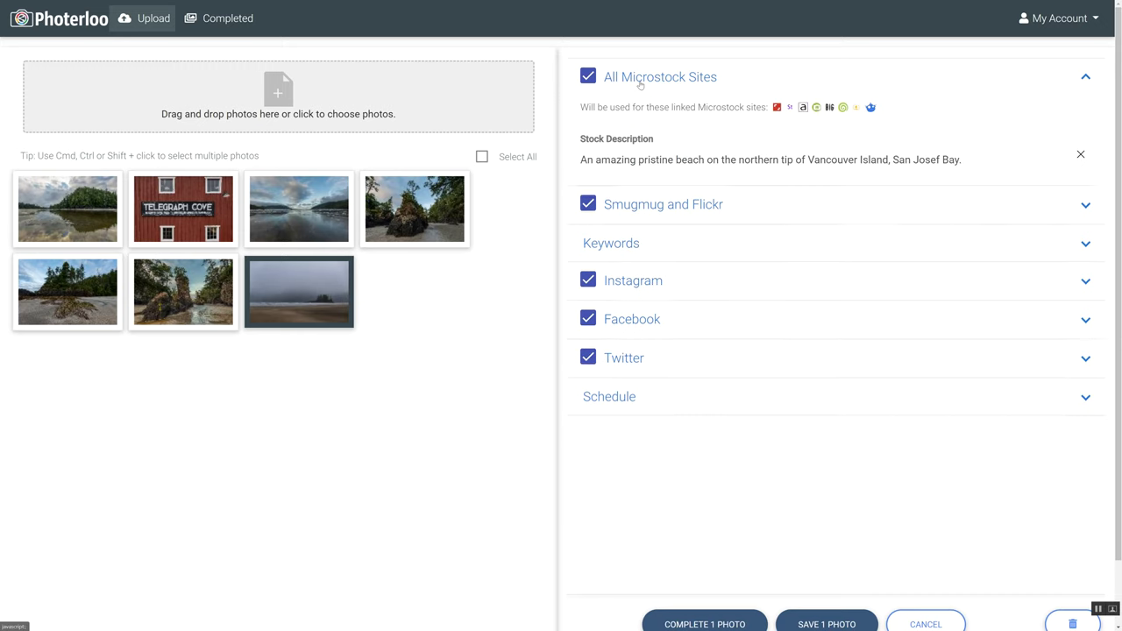
click(736, 170)
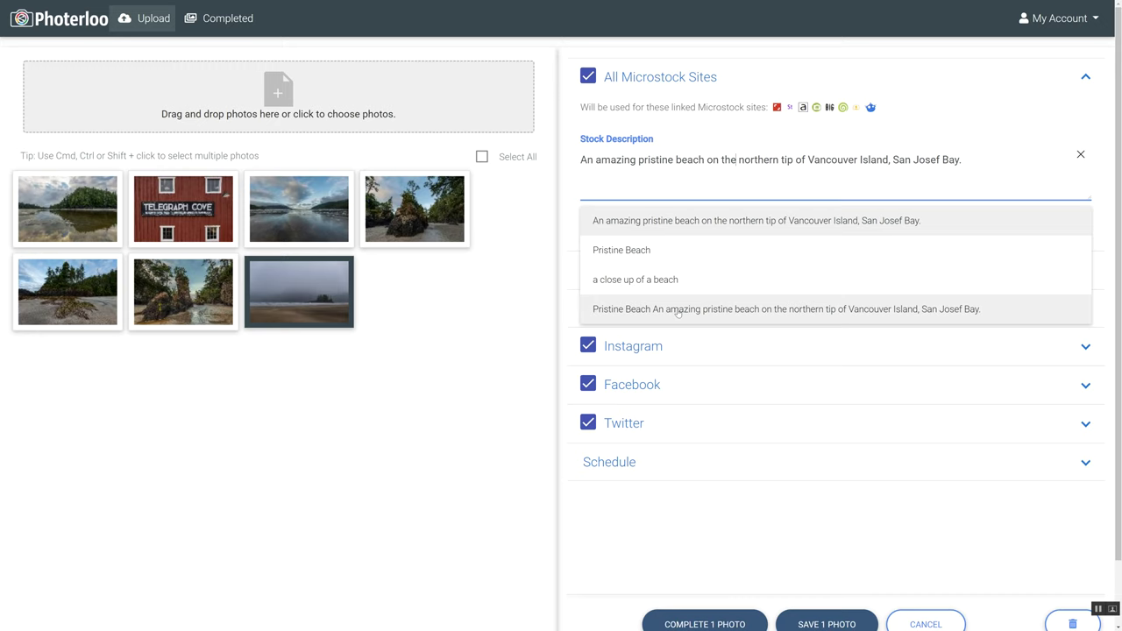
click(660, 86)
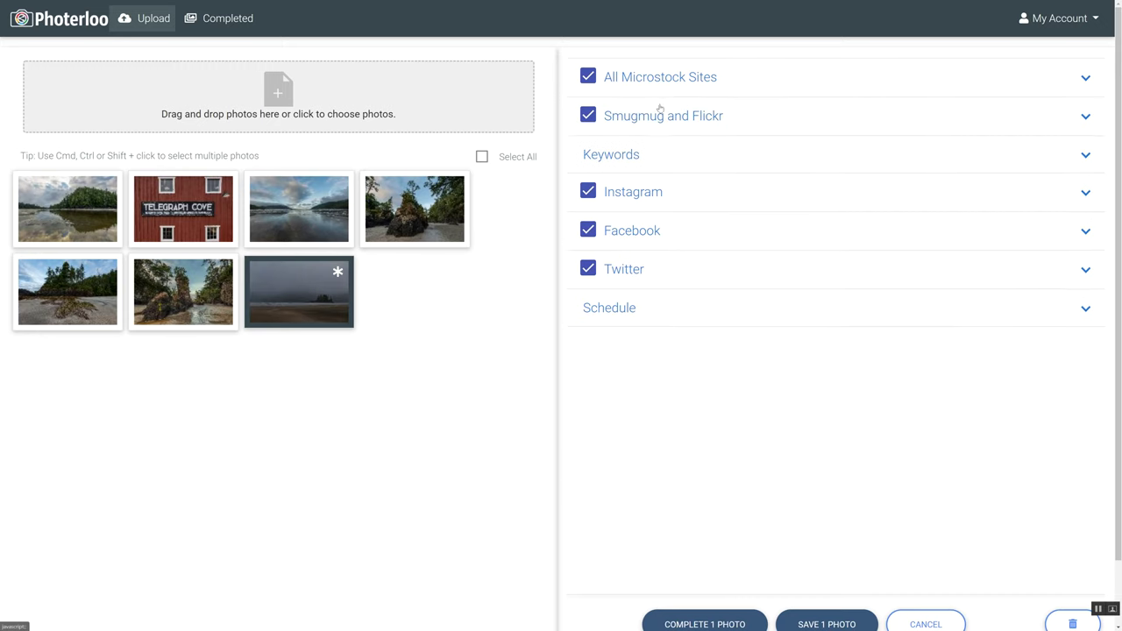
click(660, 119)
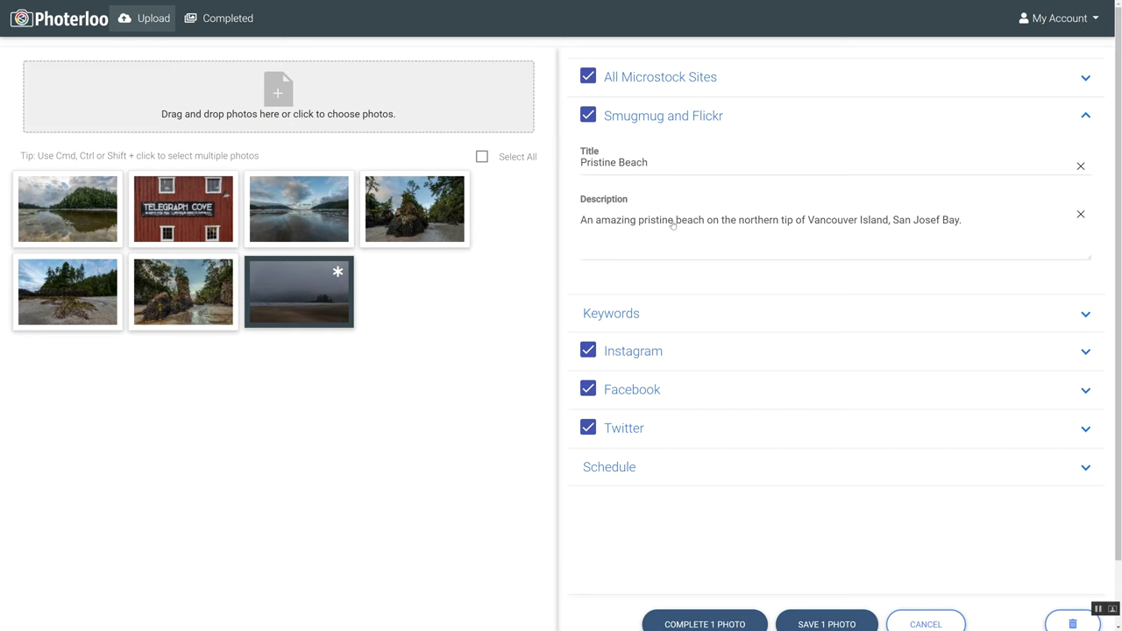
click(663, 117)
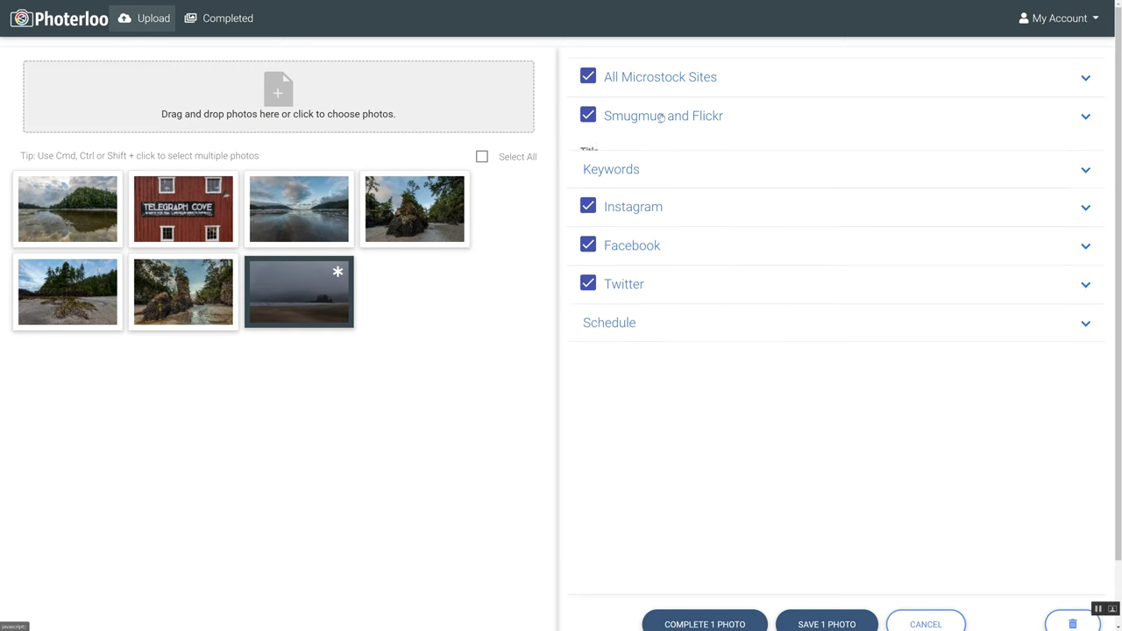
Step: Add water and beach to the foggy beach photo's keywords, then fill it to 50 with suggestions
click(655, 156)
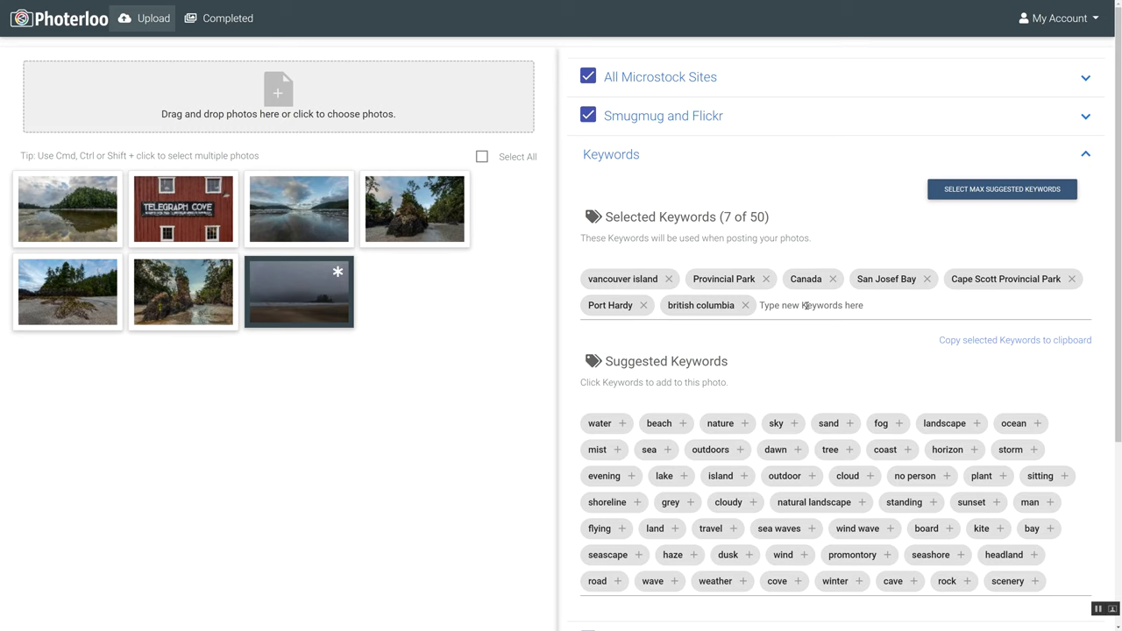
scroll(807, 305, down, 2)
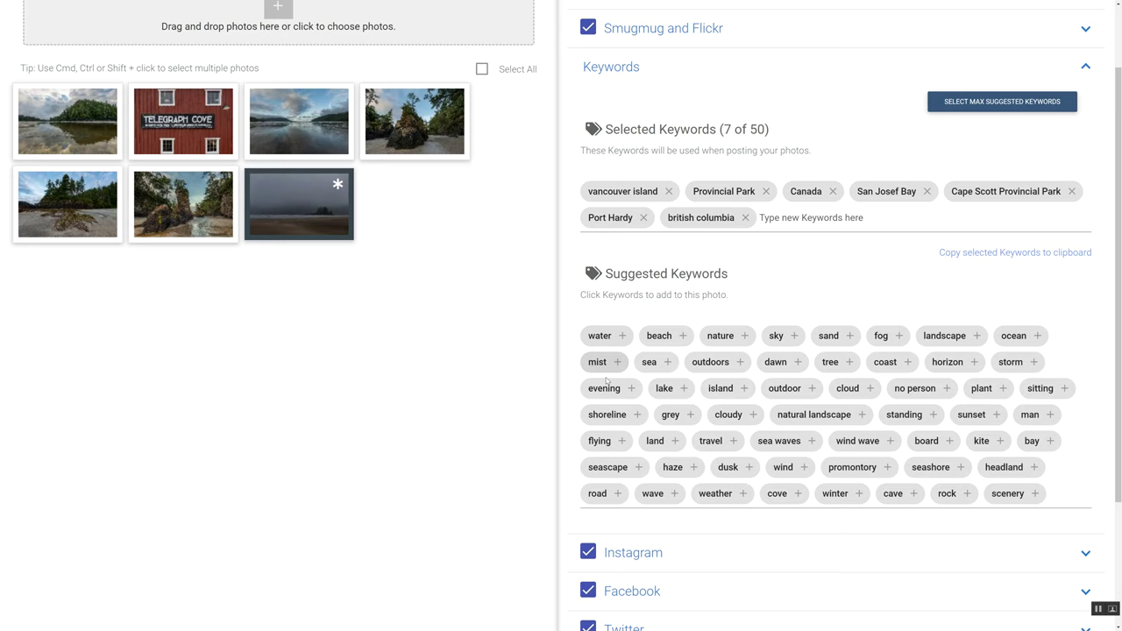
click(592, 337)
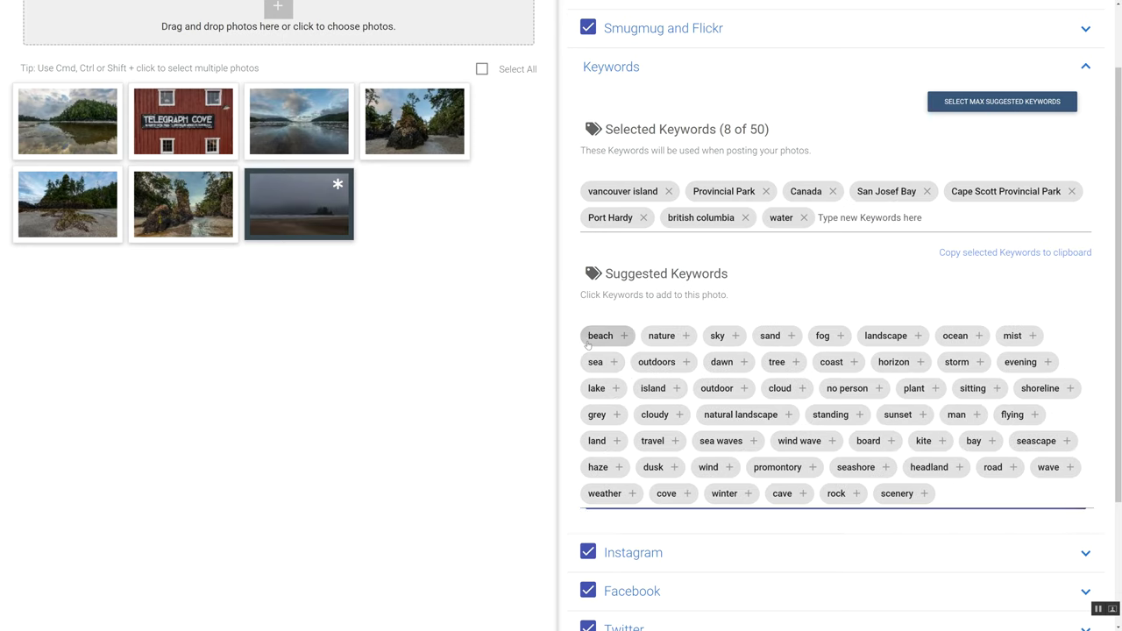
click(592, 337)
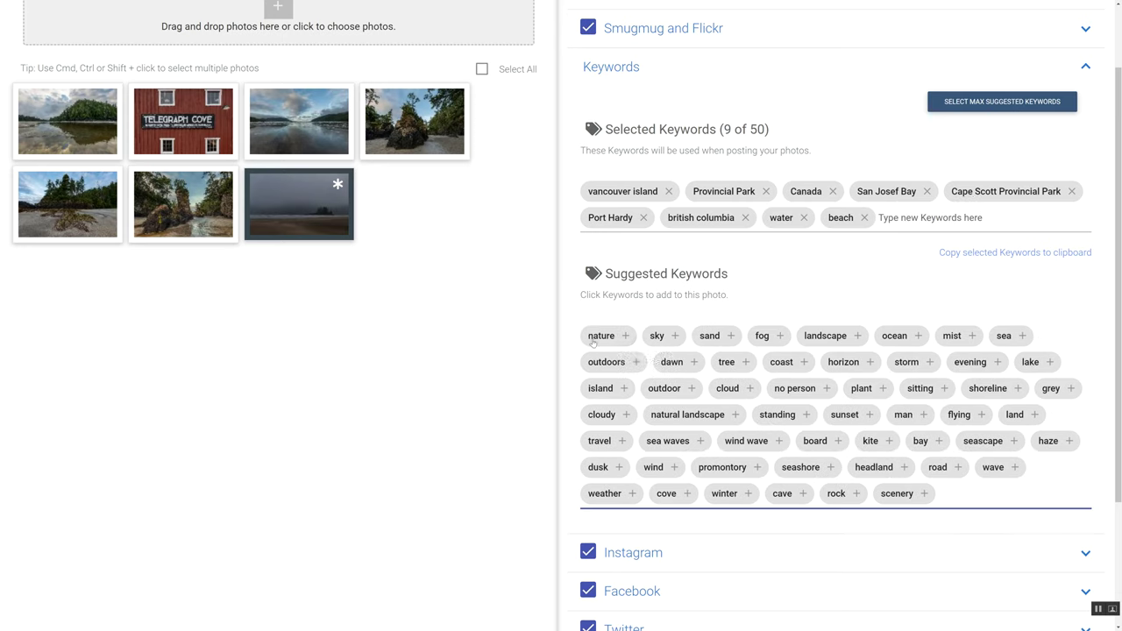
click(971, 107)
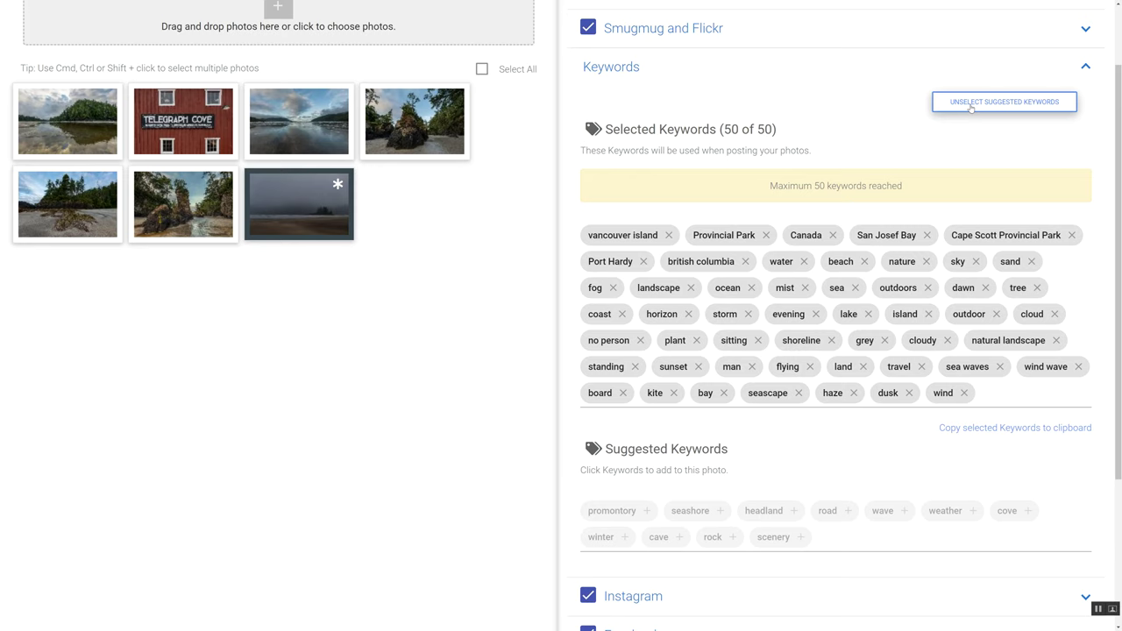
click(626, 77)
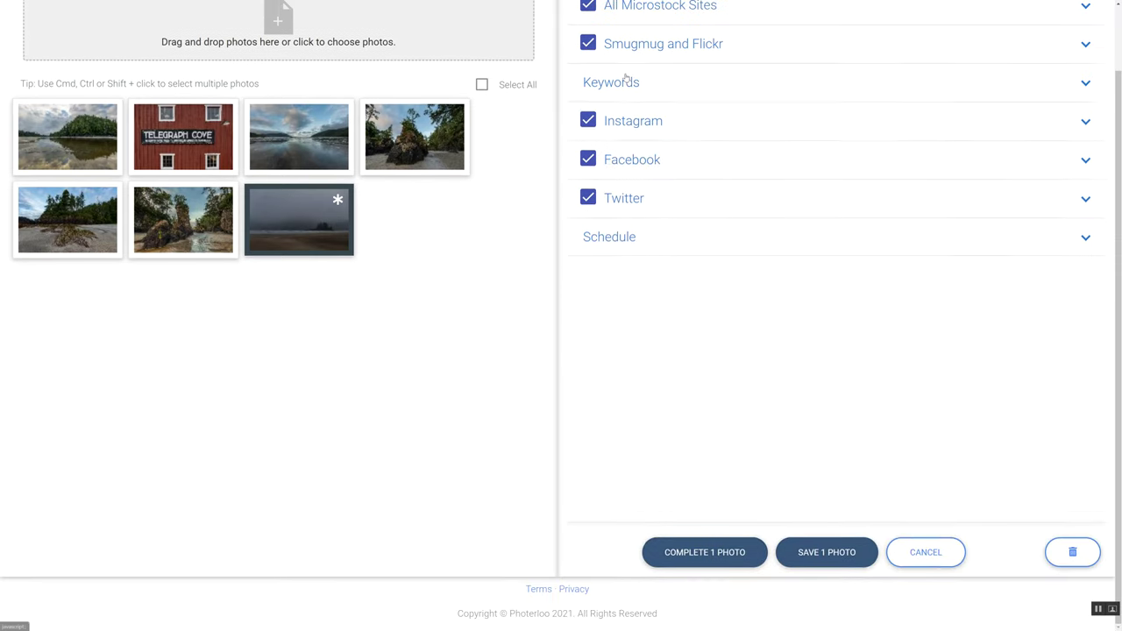
Step: Give the Instagram post the favourite hashtags plus #sky_painters, #beachstyle, #beach and #sky
click(623, 118)
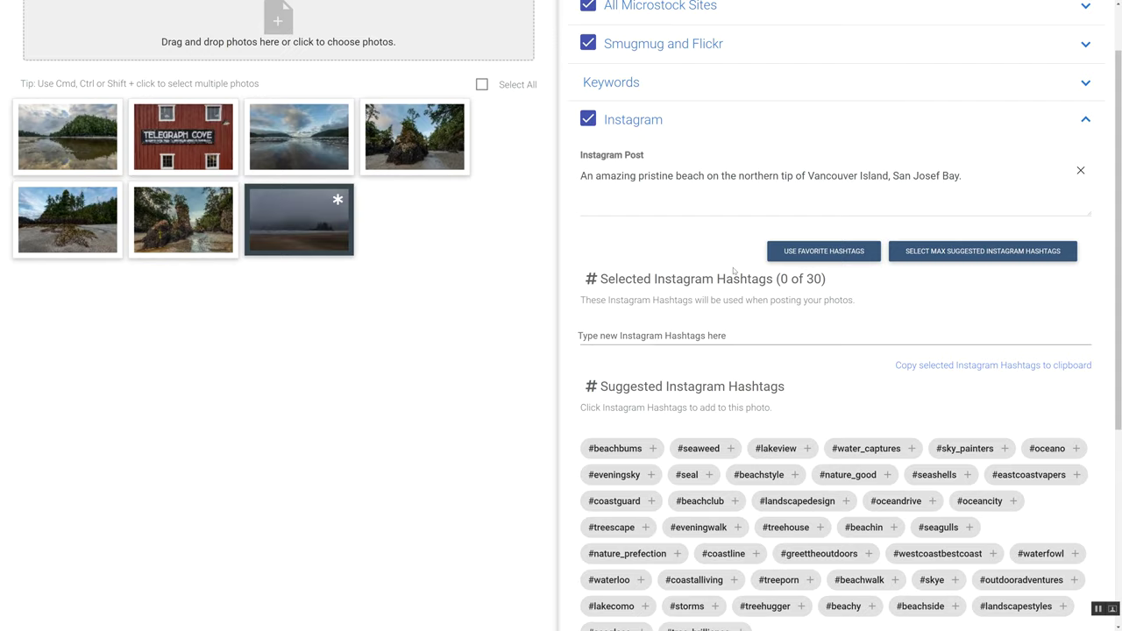
scroll(735, 271, down, 1)
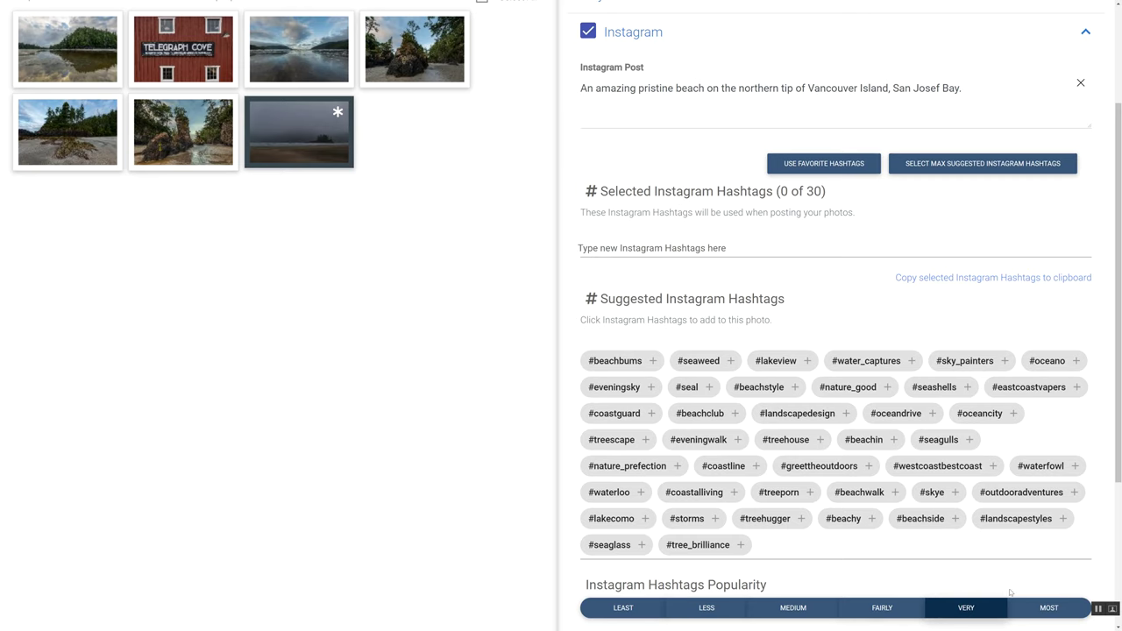
click(825, 163)
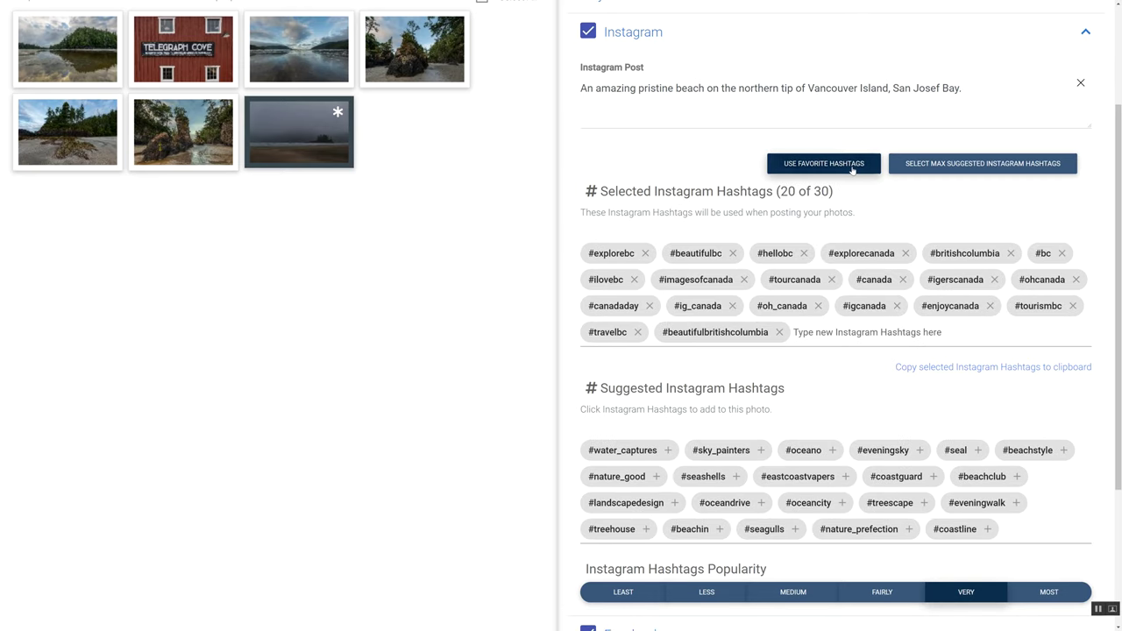
scroll(710, 351, down, 1)
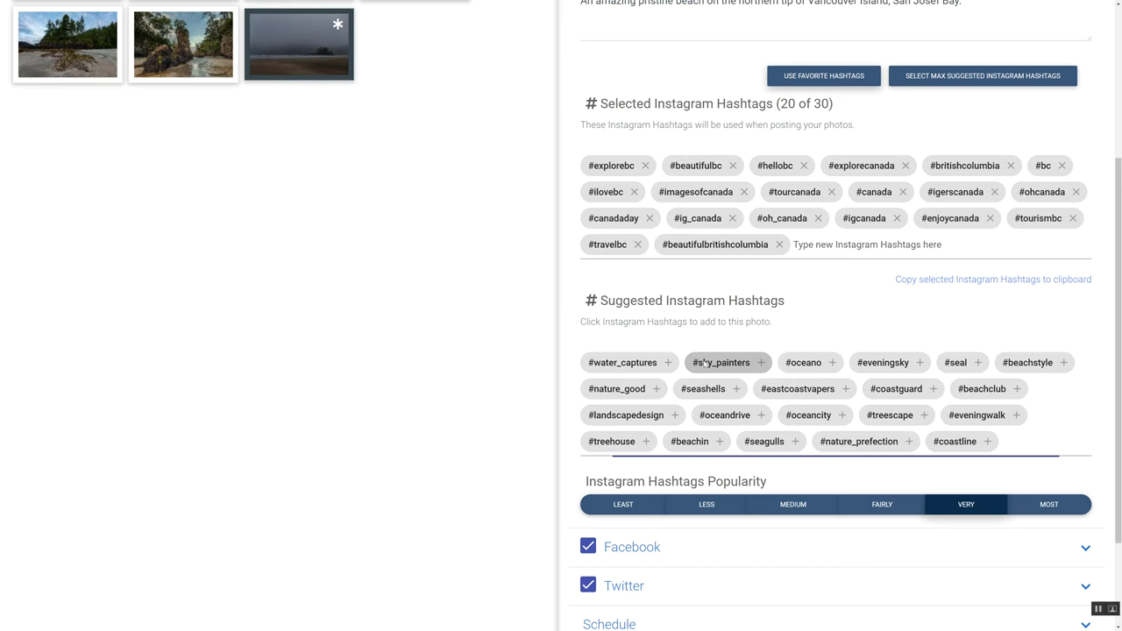
click(724, 364)
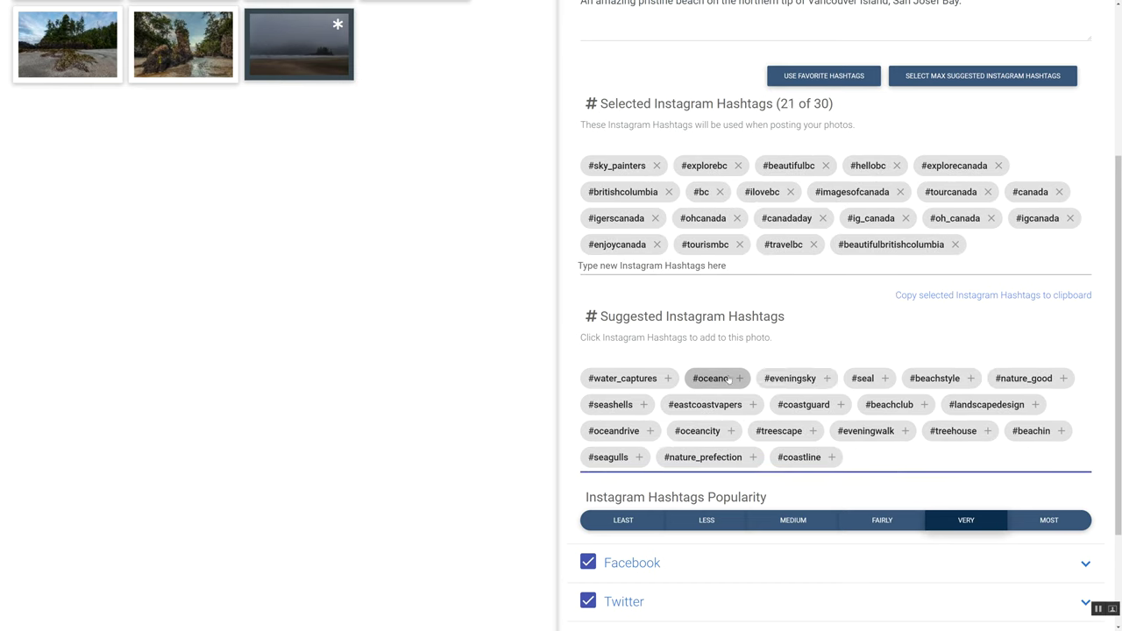
click(935, 378)
click(1049, 531)
click(671, 390)
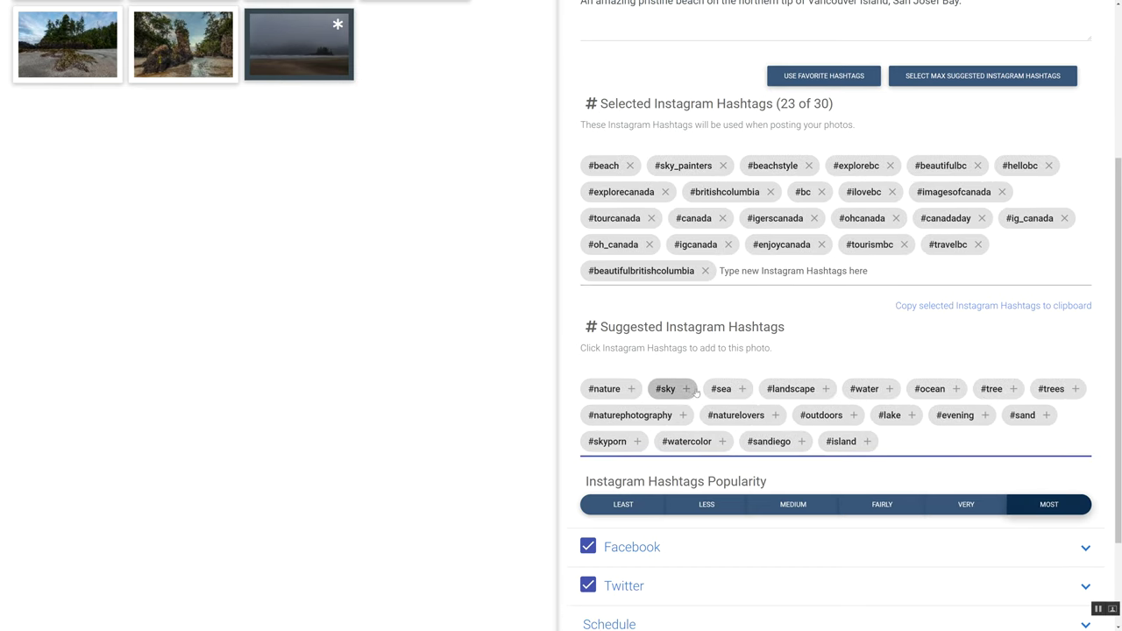
click(671, 389)
click(656, 588)
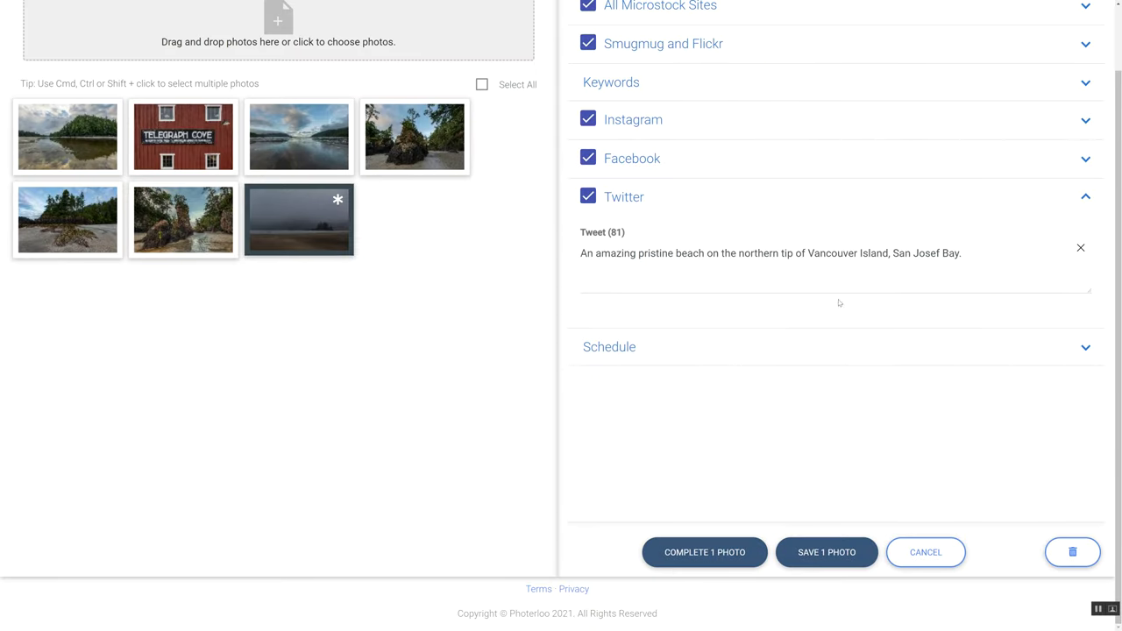
Step: Complete the foggy beach photo right away with no schedule date, then view the Completed page
click(657, 348)
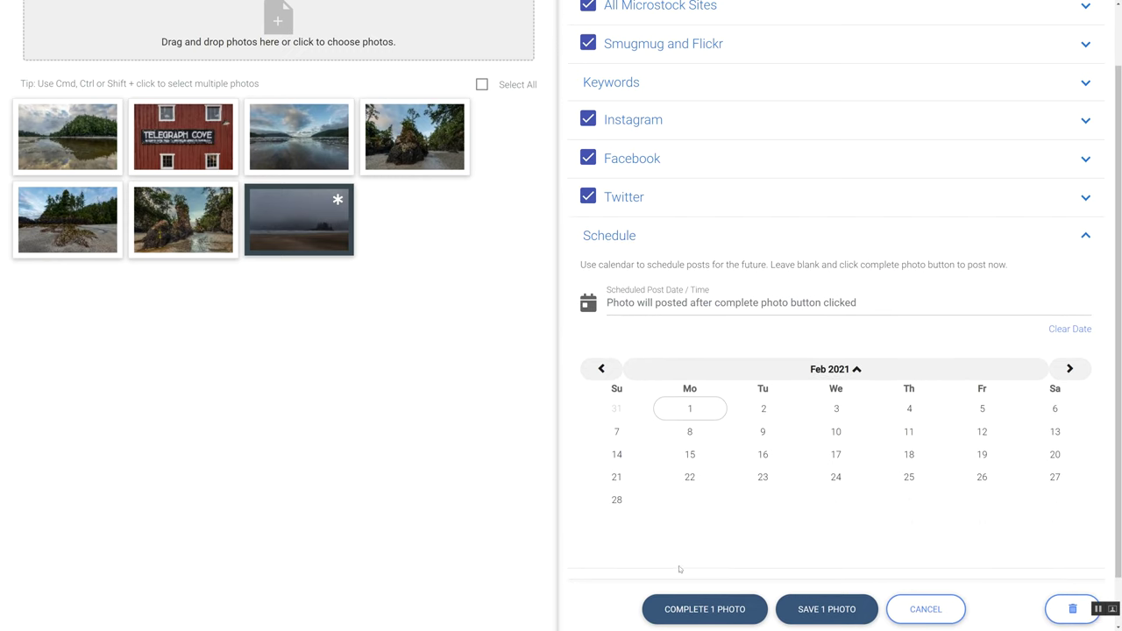
click(705, 614)
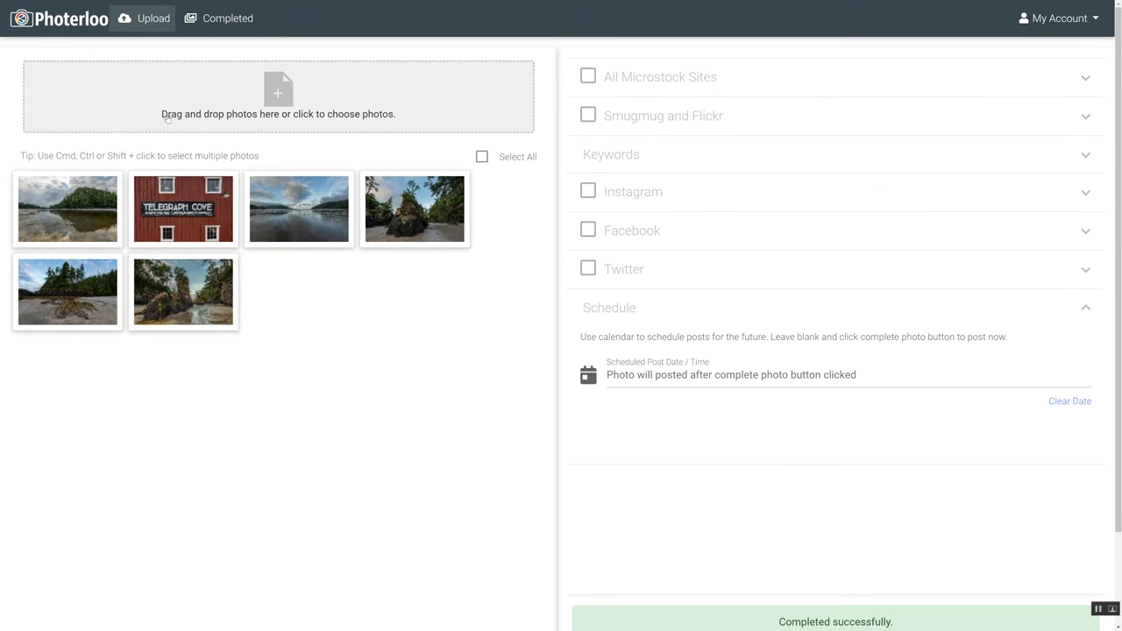
click(197, 19)
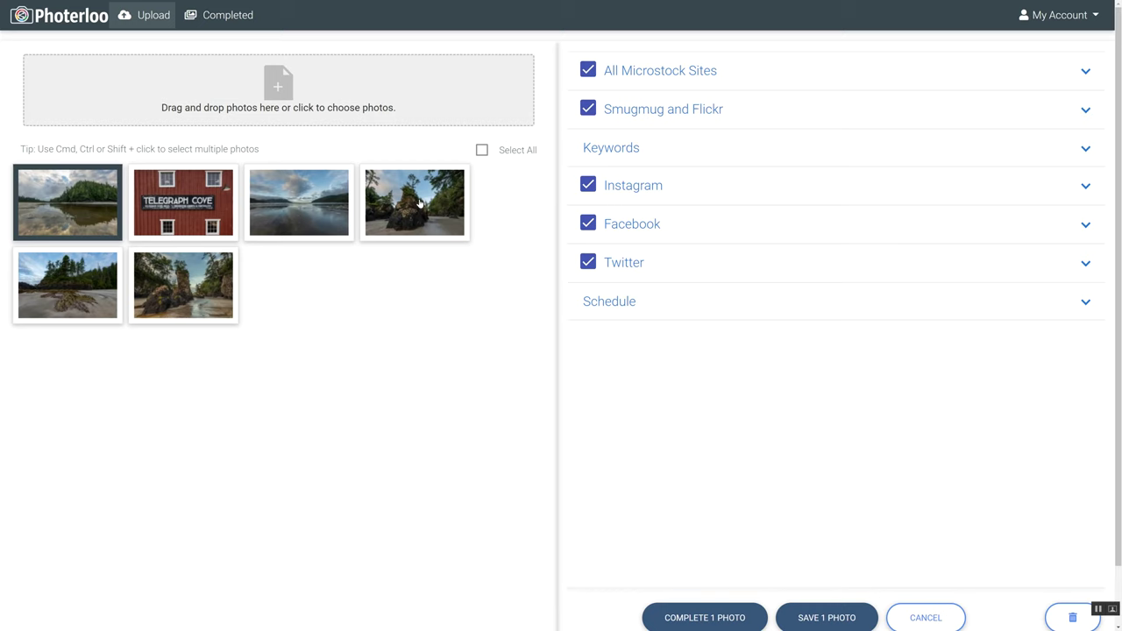
Step: Give photos 4–6 their AI-generated stock descriptions, such as Vancouver Island West Coastline
click(419, 203)
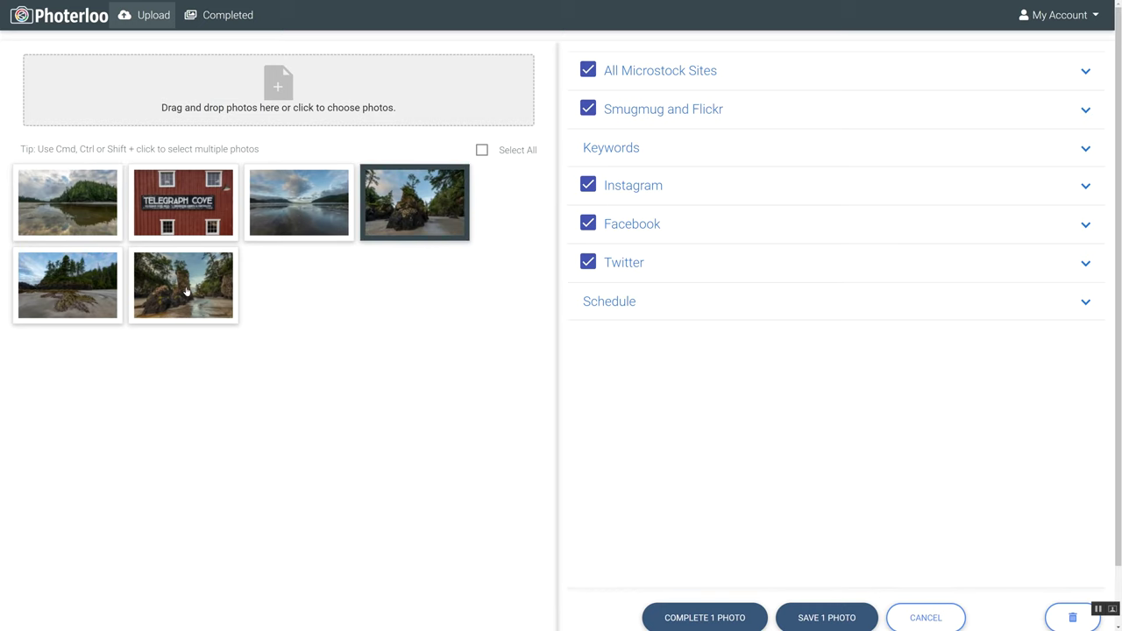
shift+click(185, 292)
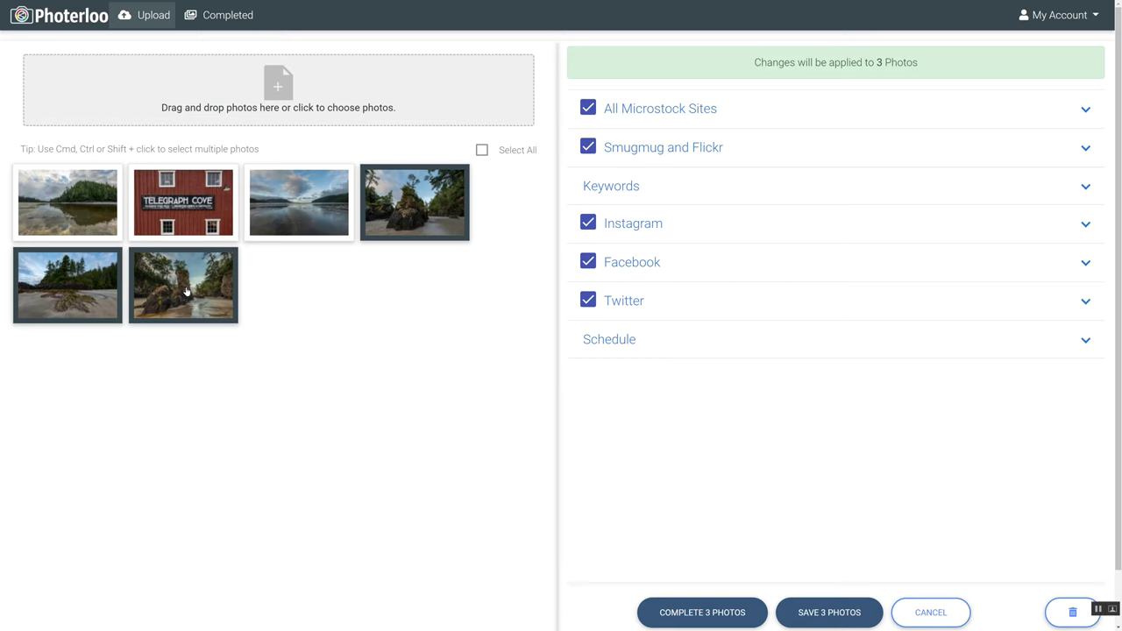
click(637, 112)
click(662, 200)
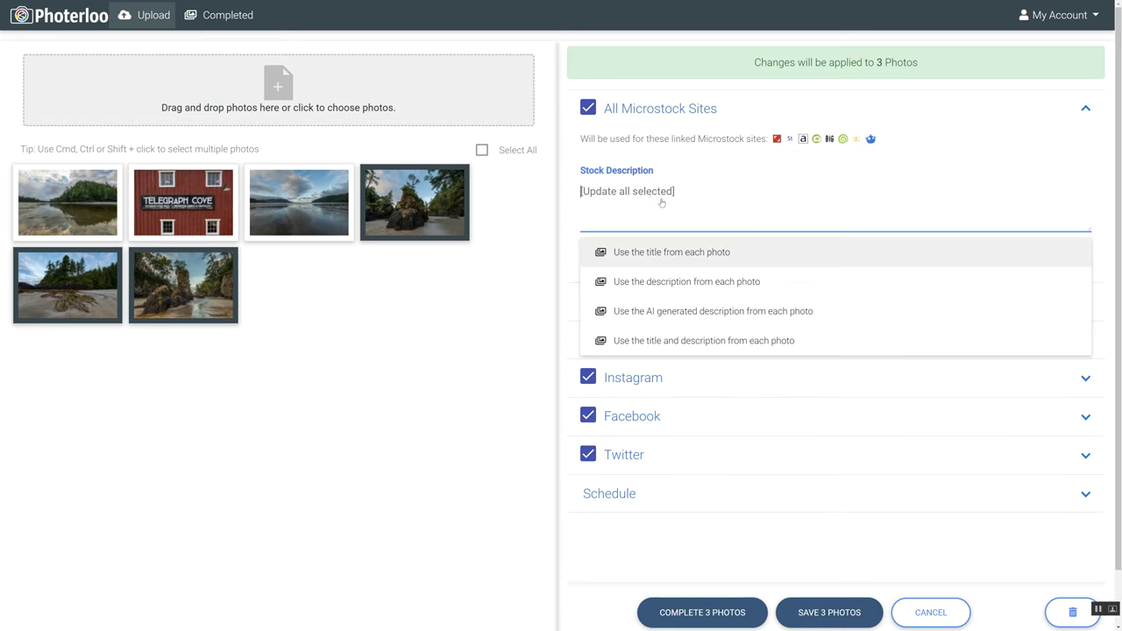
click(662, 313)
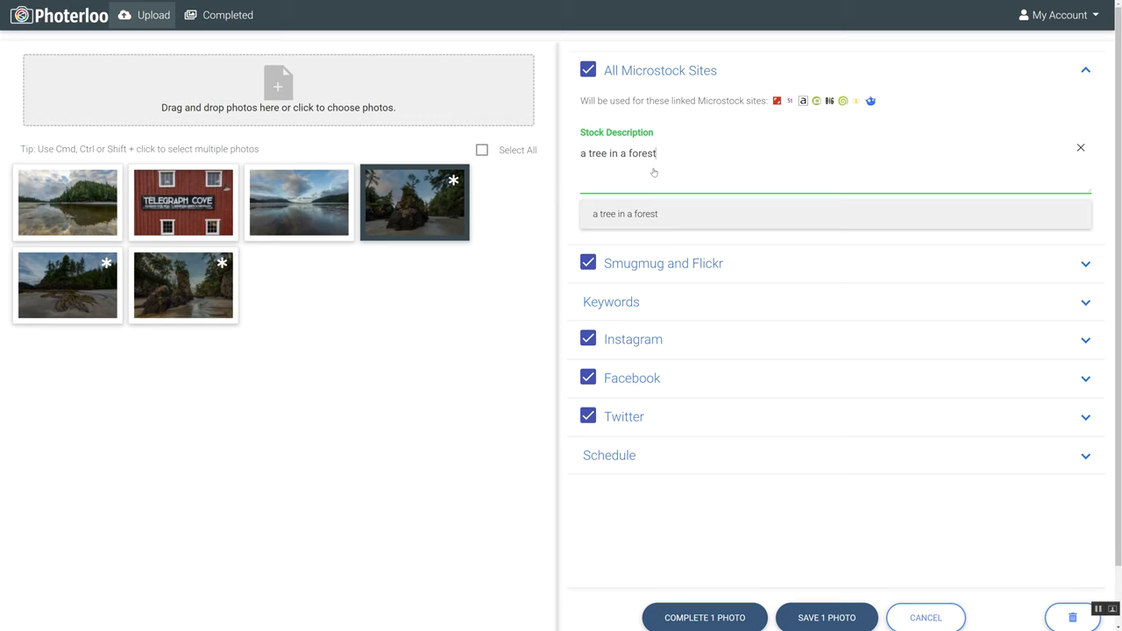
click(86, 292)
click(649, 244)
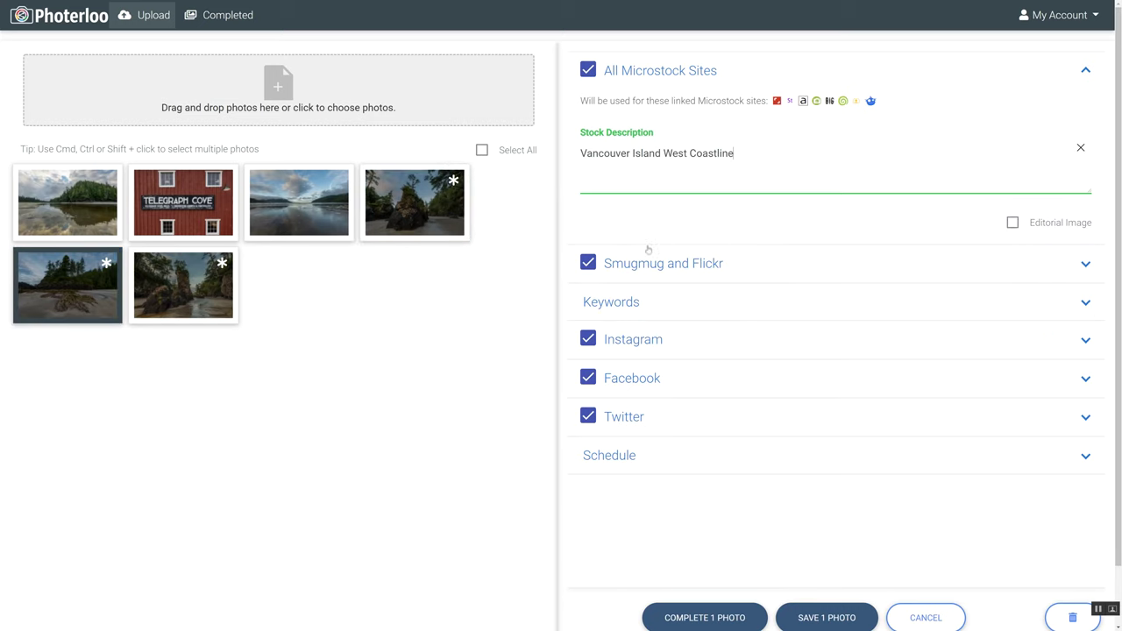
click(200, 287)
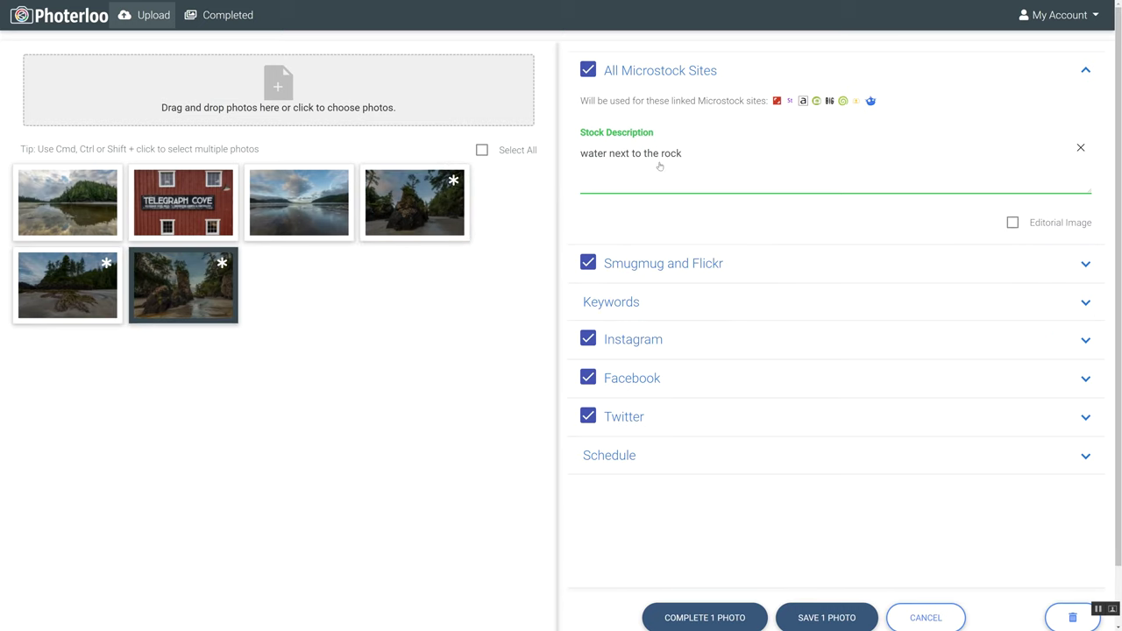
click(650, 261)
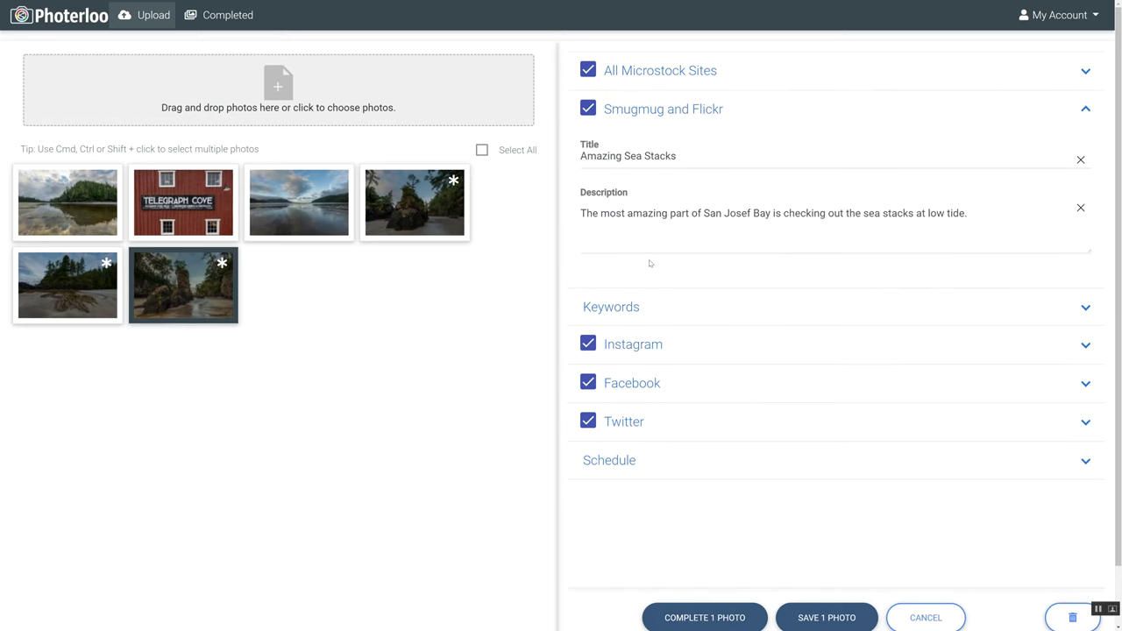
Step: Add the keyword 'British Columbia' to all three beach photos at once
click(625, 309)
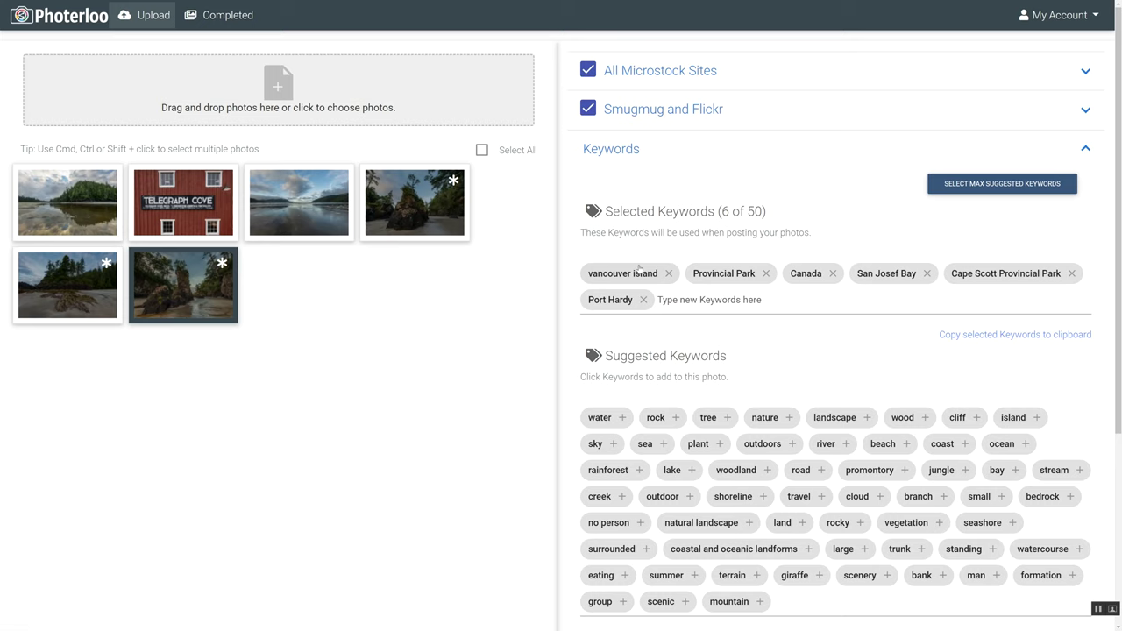
shift+click(435, 217)
click(664, 277)
text(B)
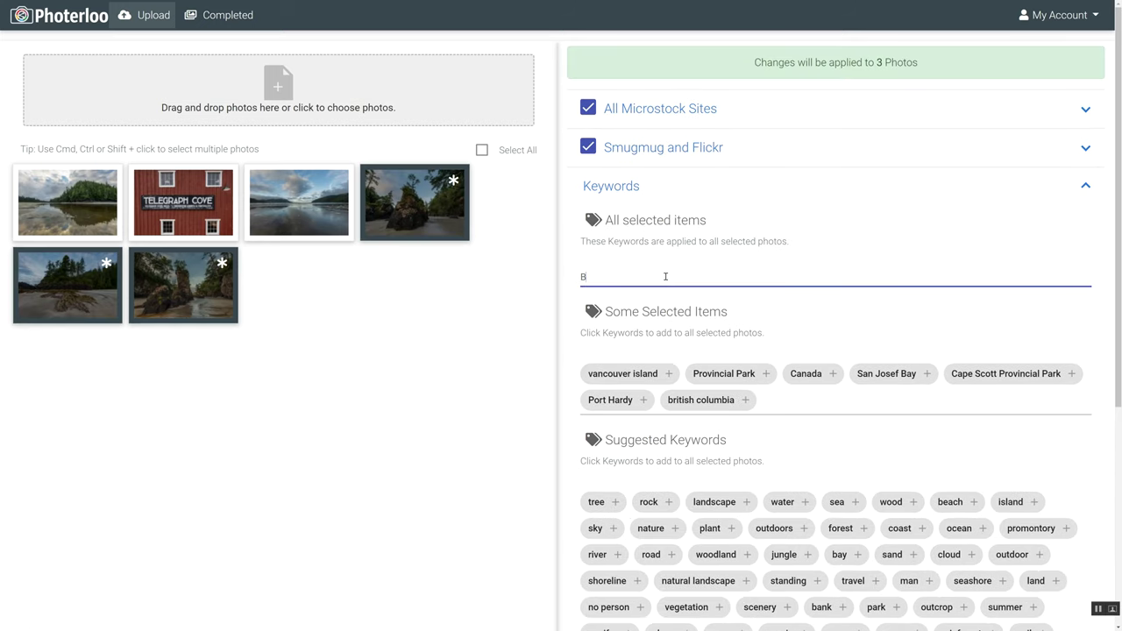
text(ritish Columbia)
key(Return)
Step: Fill the fourth, fifth and sixth photos each up to 50 suggested keywords
click(446, 214)
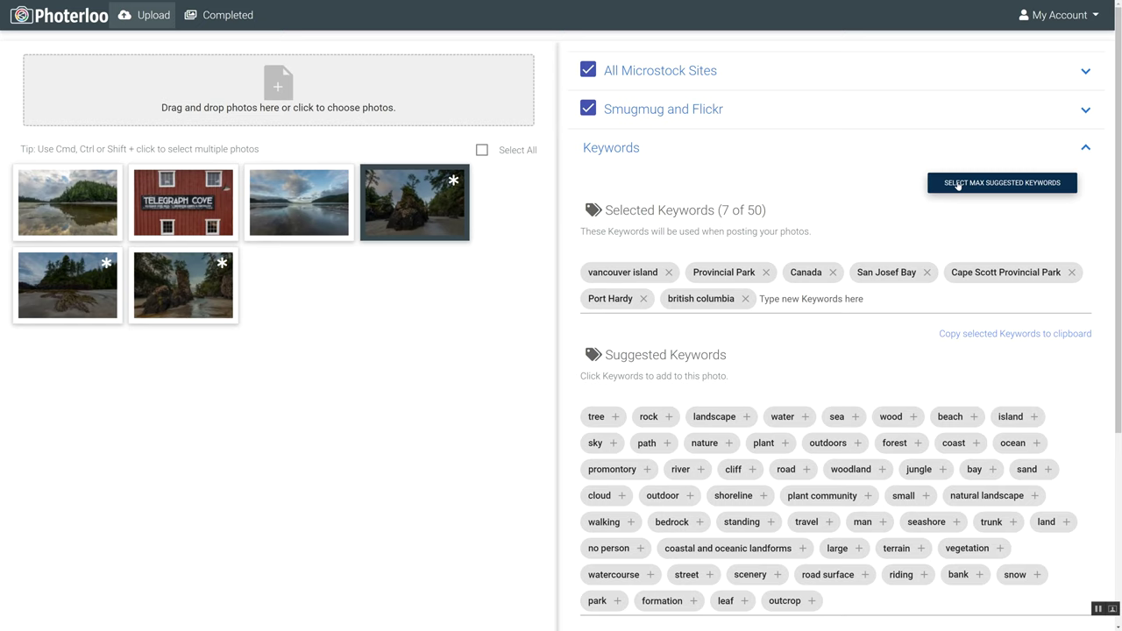
click(959, 185)
click(67, 286)
click(956, 182)
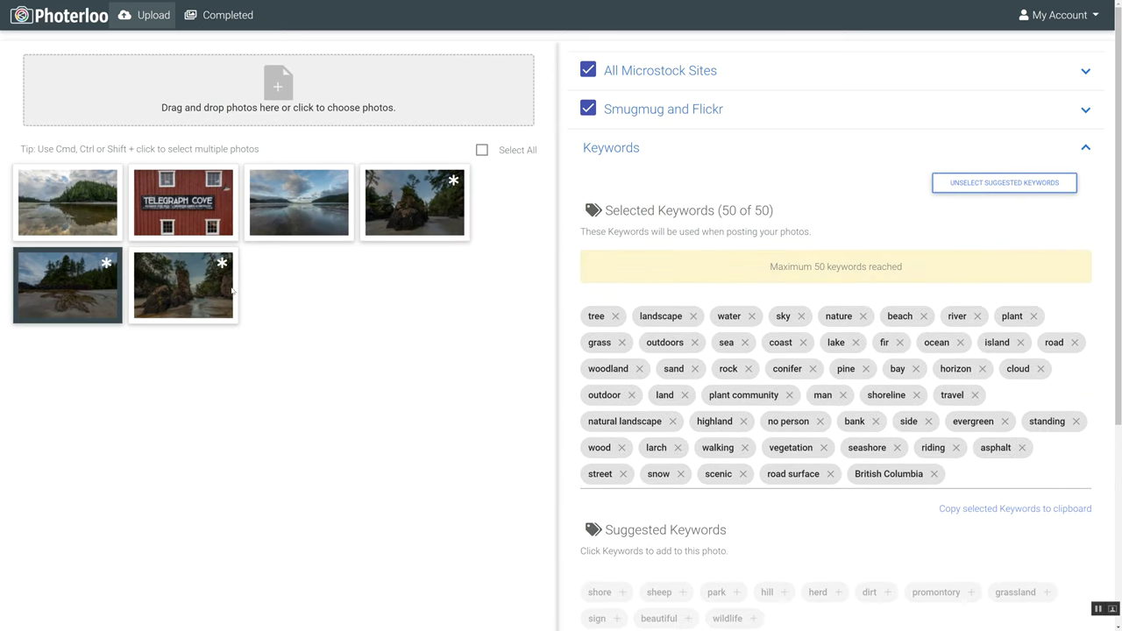
click(183, 285)
click(1004, 182)
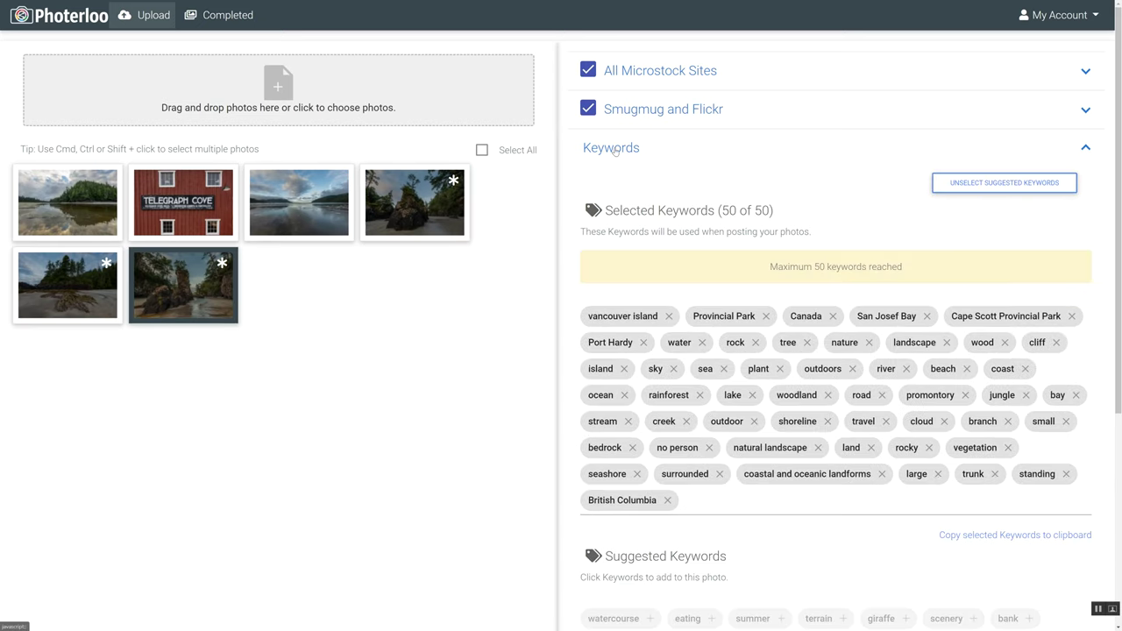
click(612, 149)
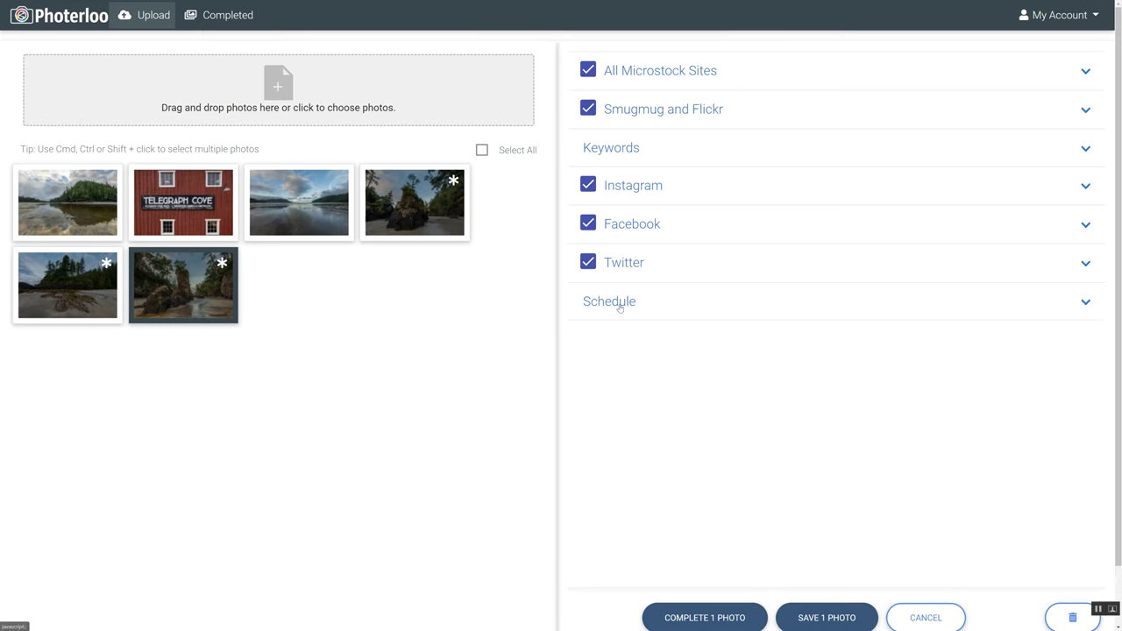
click(458, 233)
Step: Schedule the three beach photos for Feb 2 at 10:25, Feb 3 at 9:30 and Feb 4 at 9:30, 2021
click(611, 302)
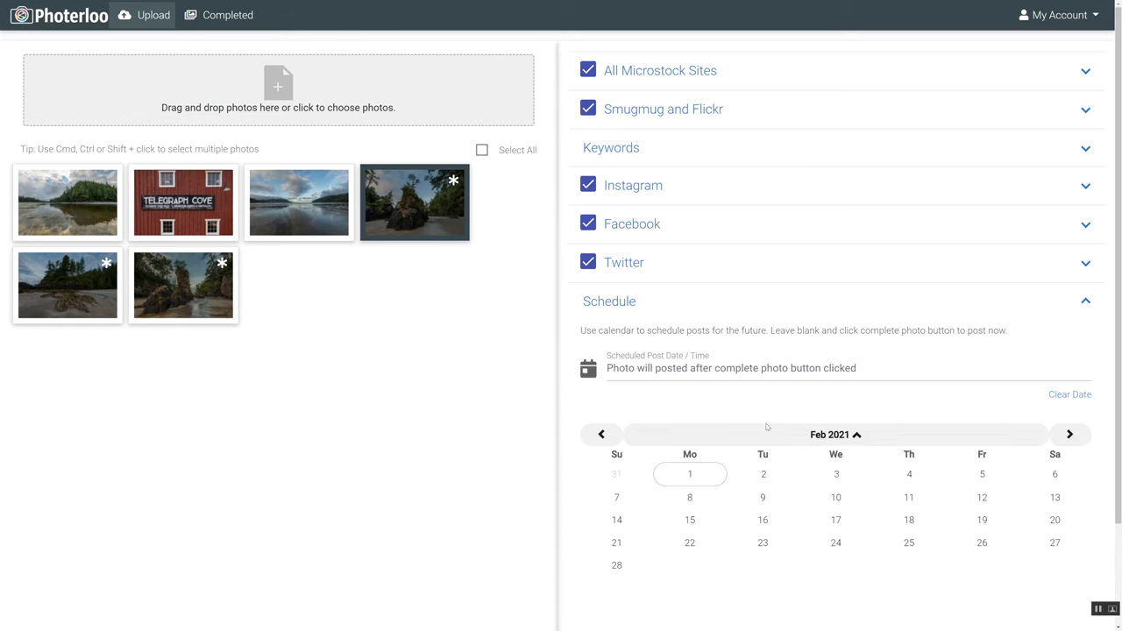
click(765, 478)
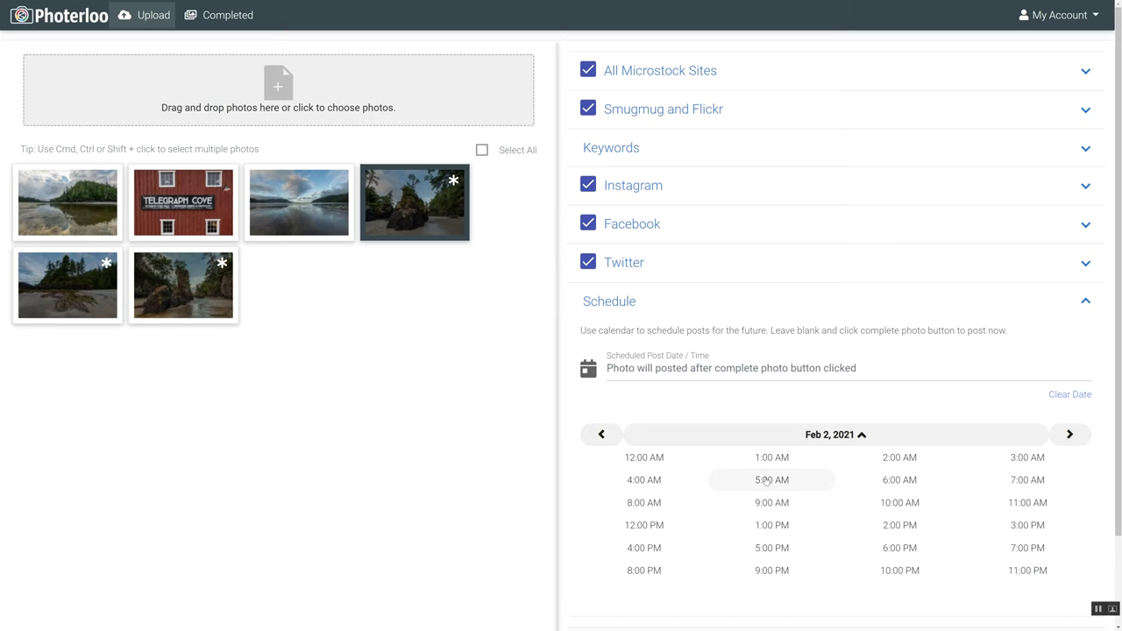
click(895, 505)
click(761, 481)
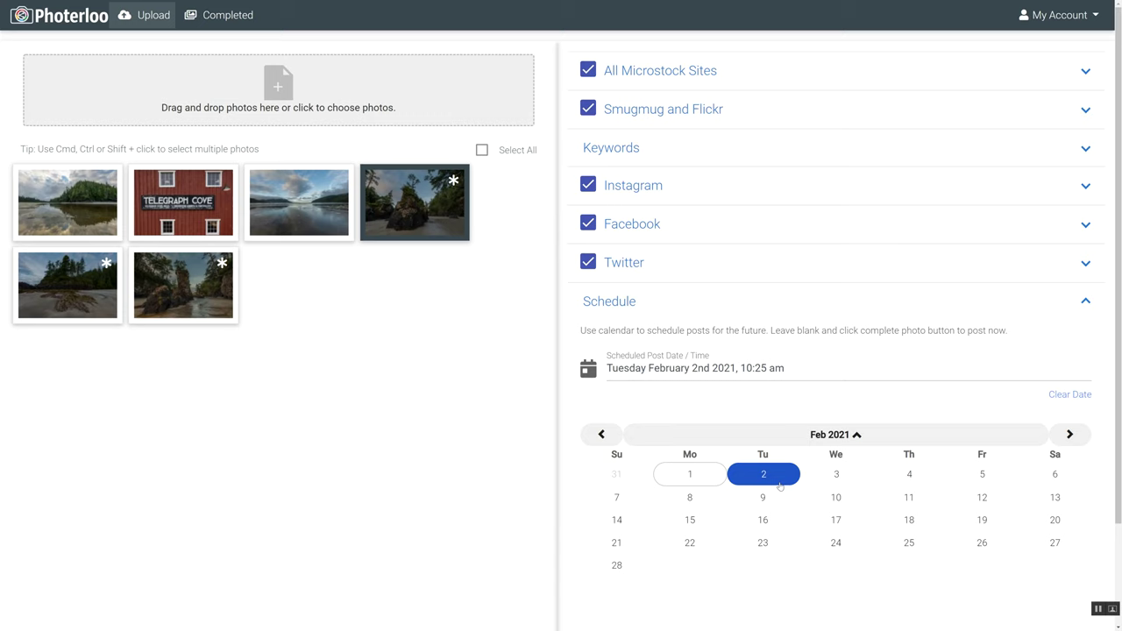
click(97, 298)
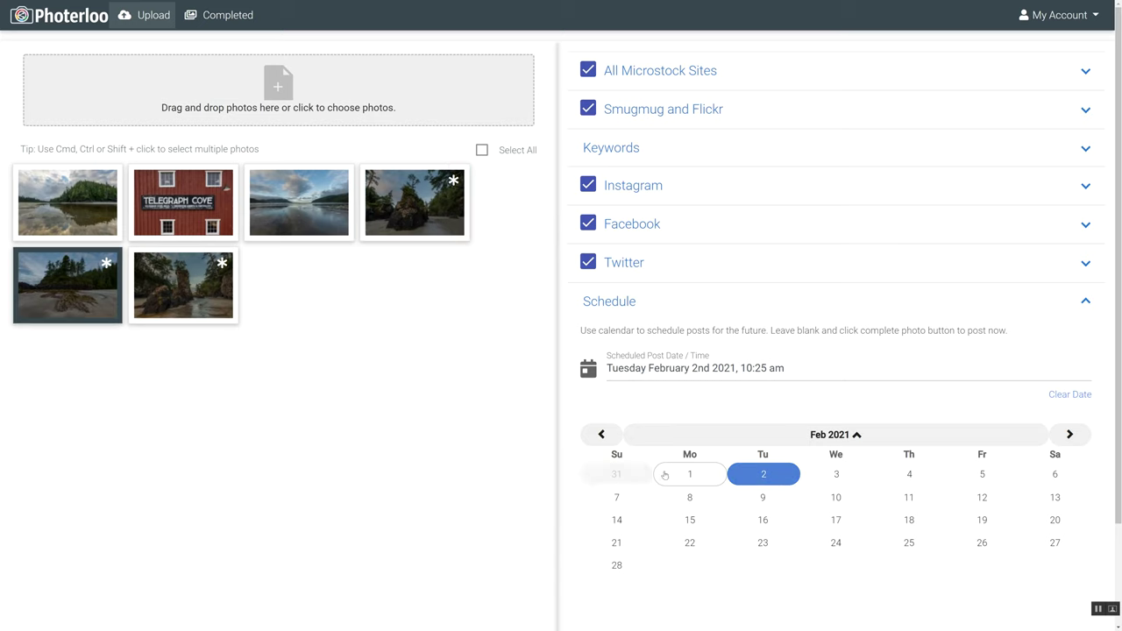
click(839, 479)
click(769, 503)
click(877, 480)
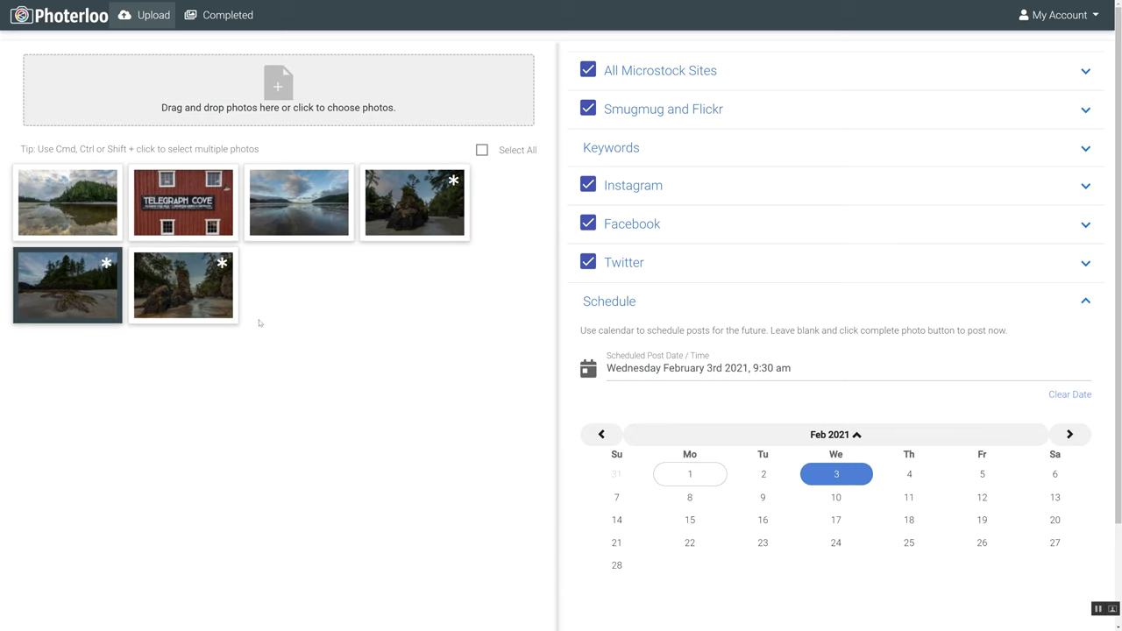
click(195, 291)
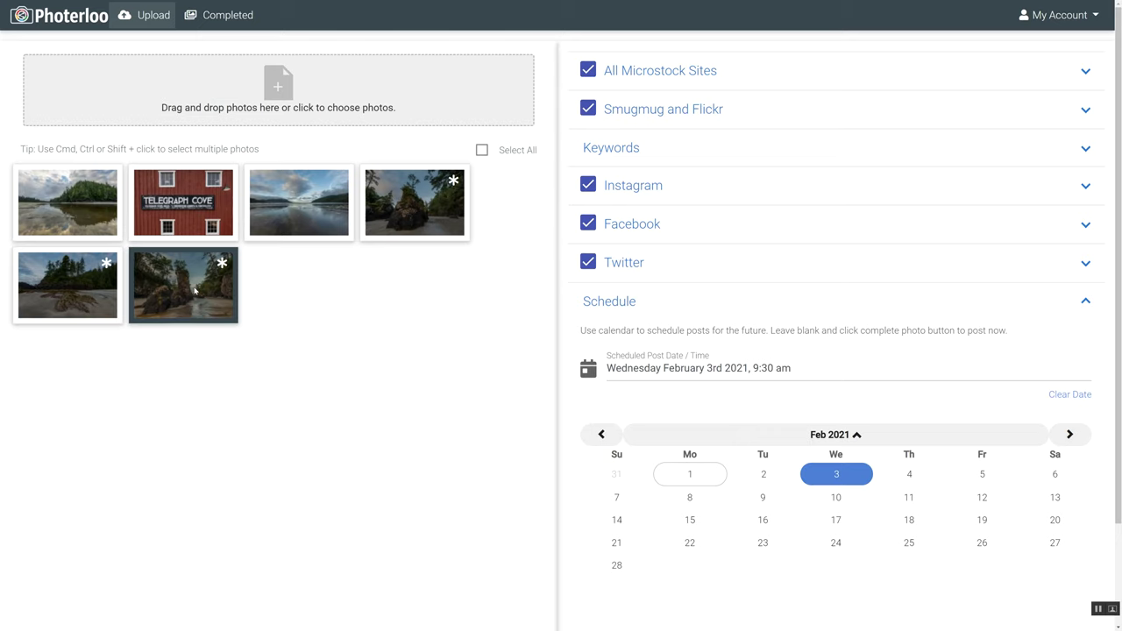
click(908, 476)
click(758, 501)
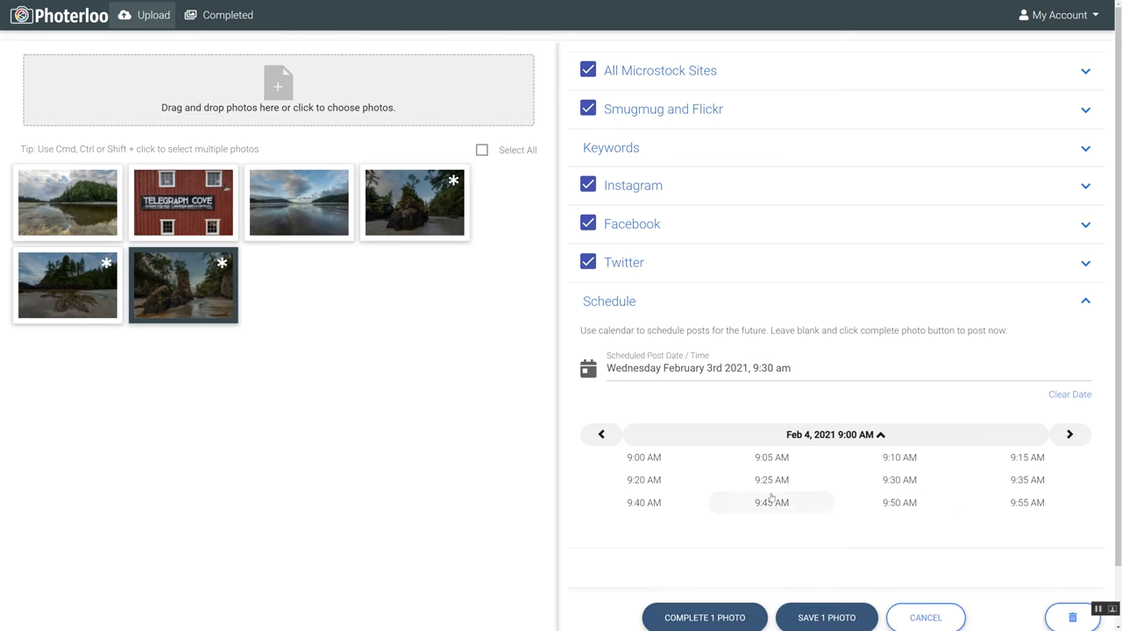
click(904, 482)
Step: Select all three scheduled photos and complete them
shift+click(428, 226)
scroll(711, 438, down, 2)
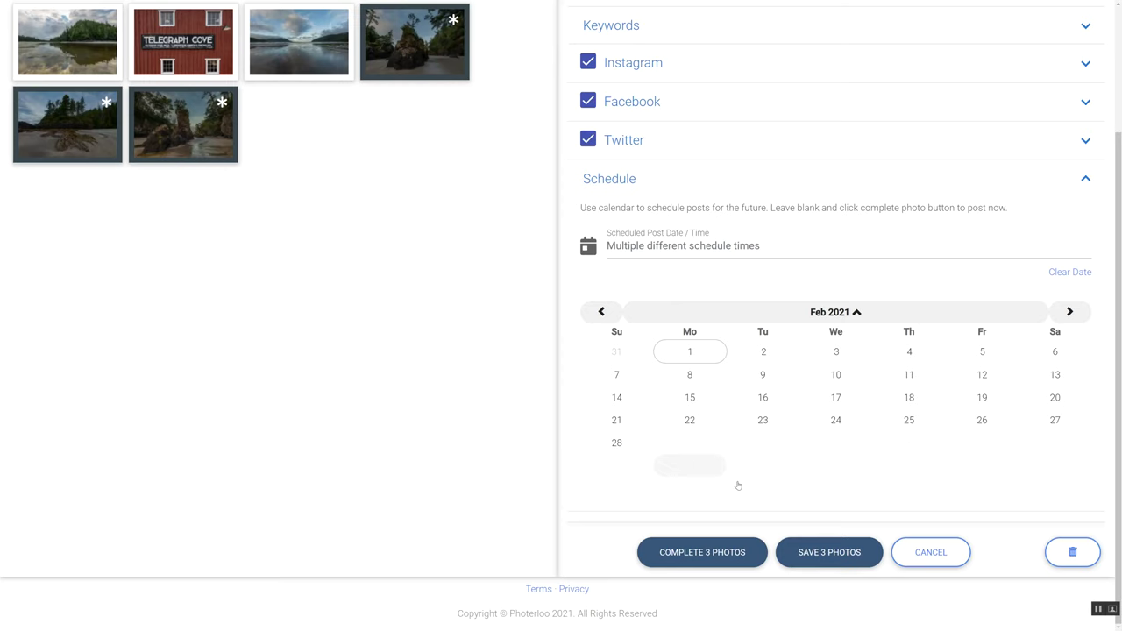
click(737, 558)
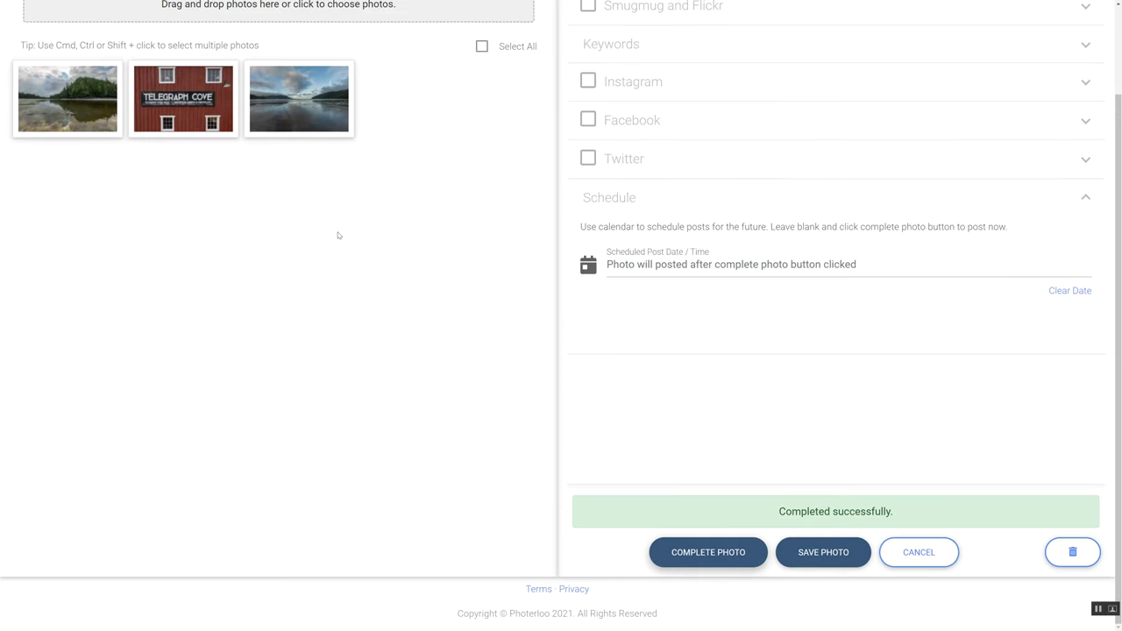
scroll(337, 235, up, 2)
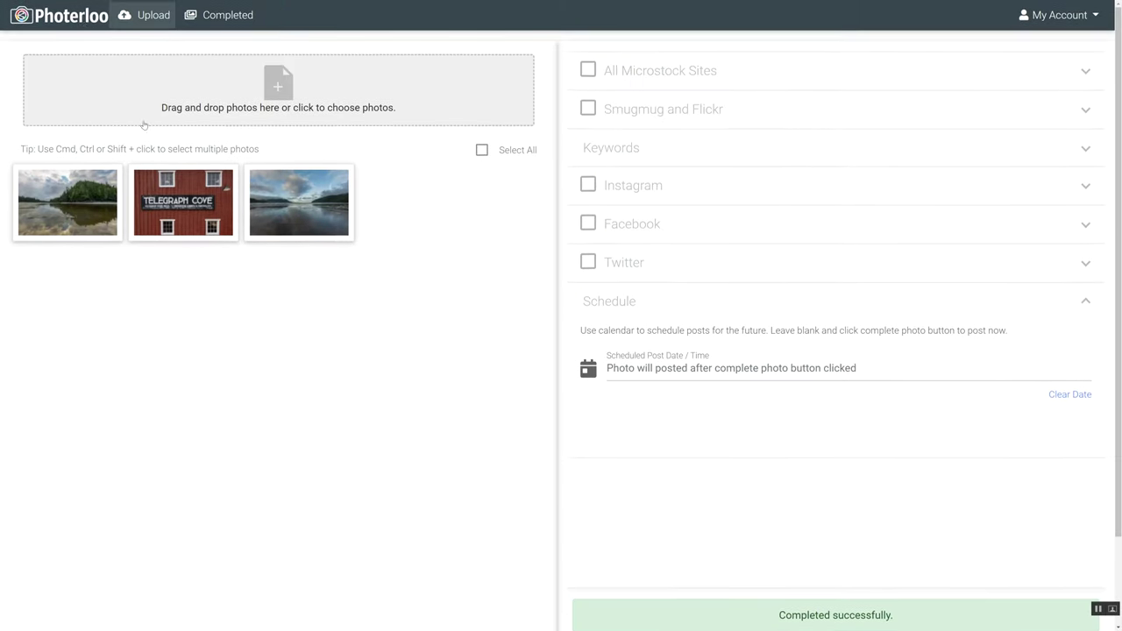
Step: Return to the Upload page holding the two lake scenes and the Telegraph Cove building
click(210, 18)
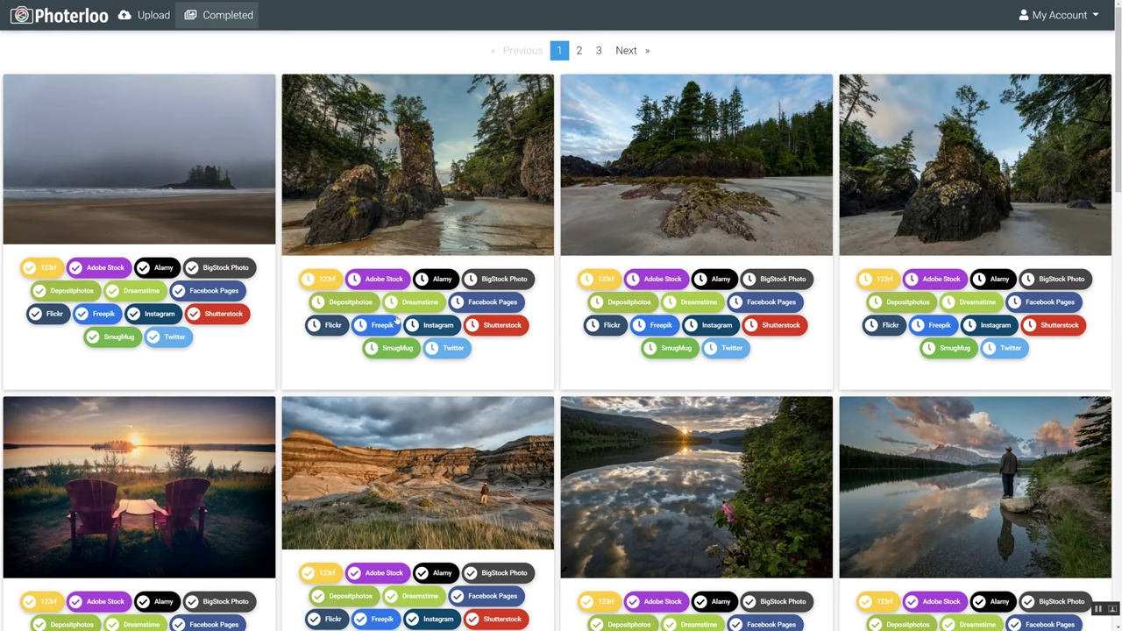
mouse_move(912, 300)
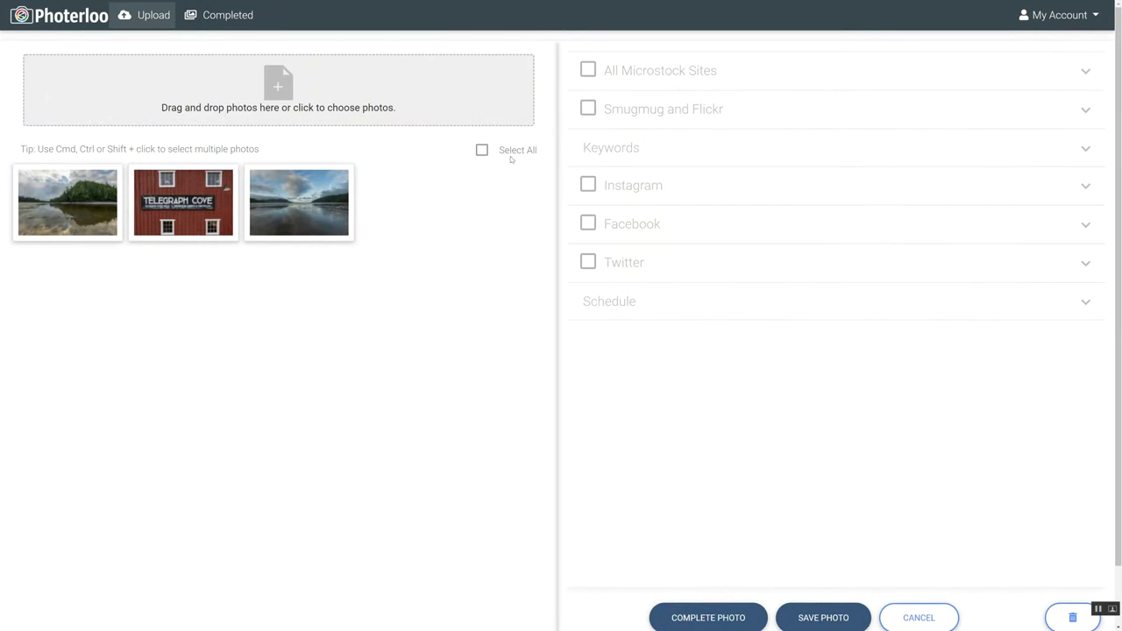
Step: Select all three photos and exclude Facebook, Twitter, Smugmug and Flickr, and Instagram
click(484, 151)
click(587, 300)
click(587, 261)
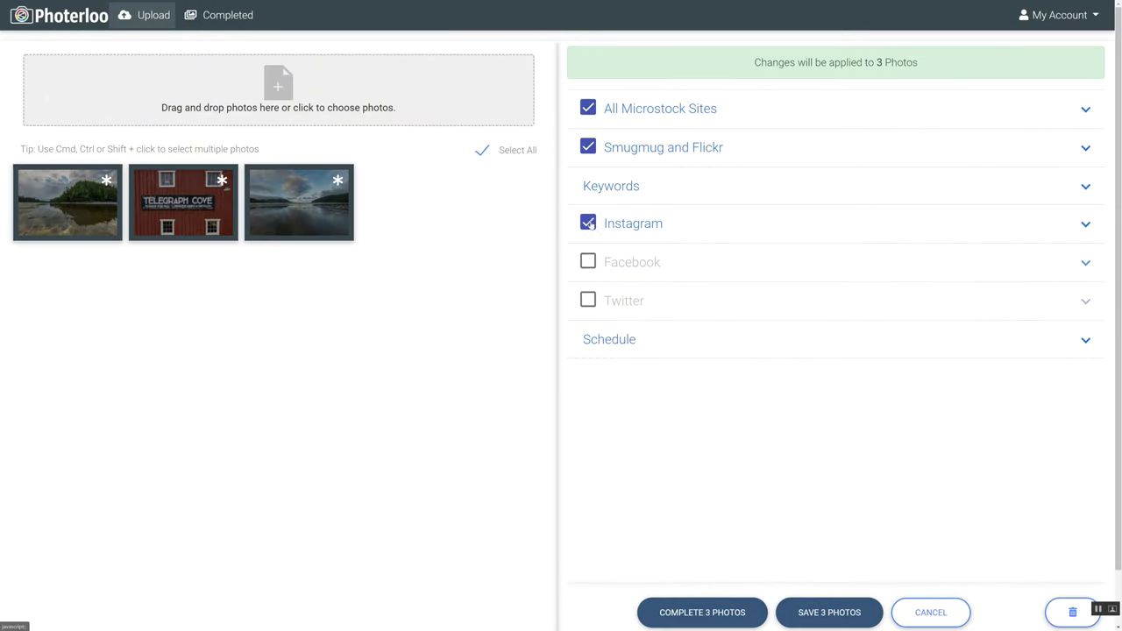
click(591, 225)
click(587, 147)
click(588, 223)
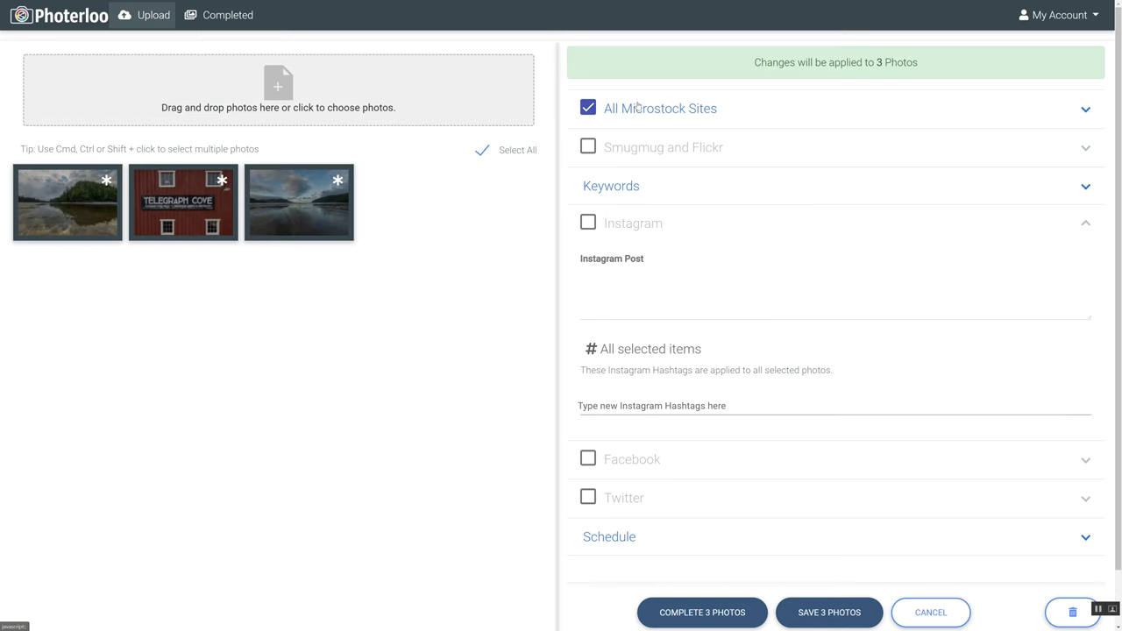
Step: Set the stock description to 'Use the AI generated description' and save the 3 photos
click(637, 104)
click(659, 211)
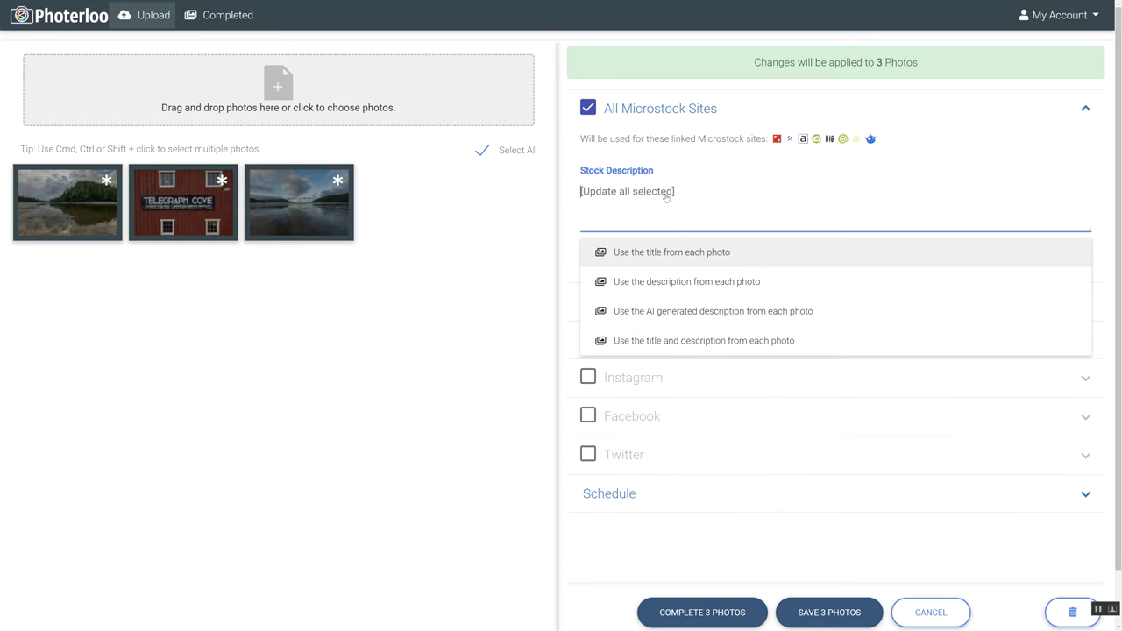
click(689, 310)
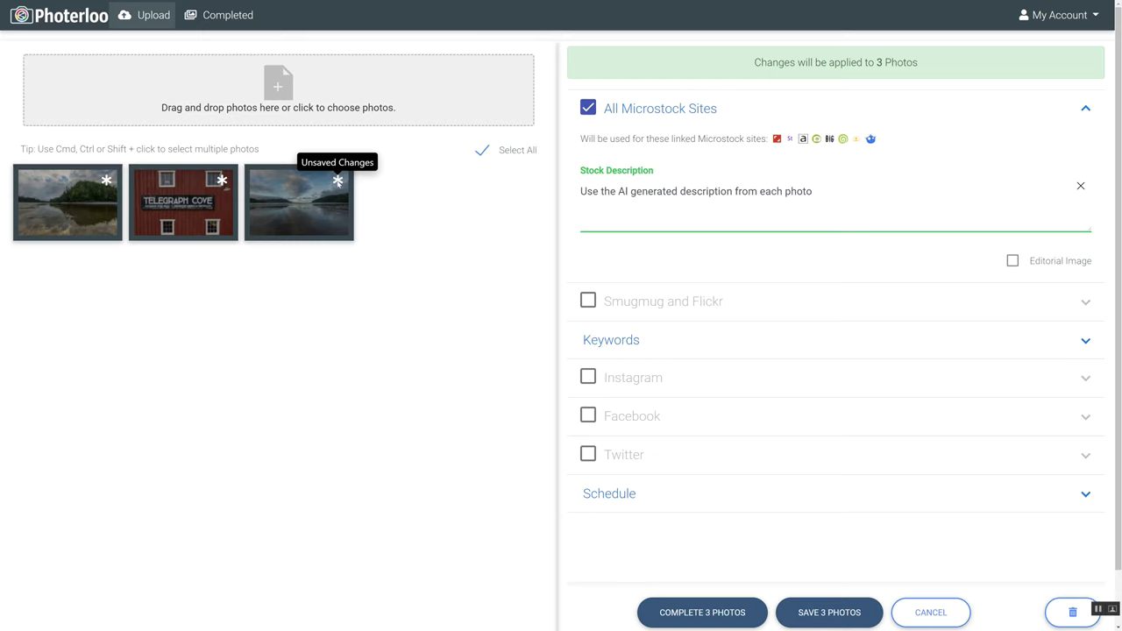
click(797, 612)
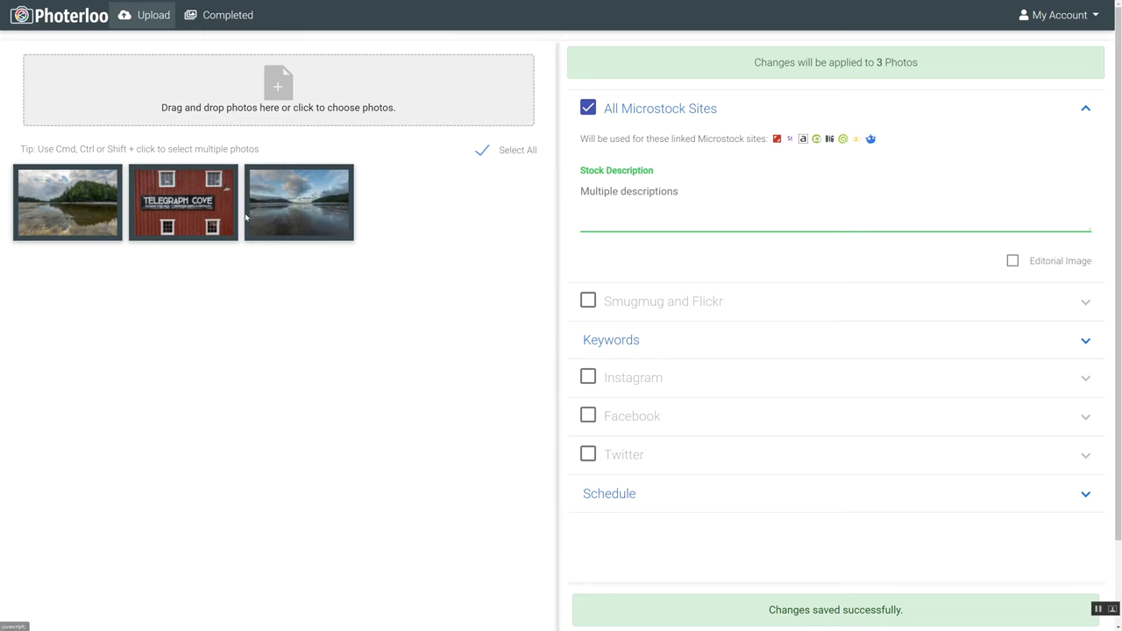
Step: Mark the Telegraph Cove photo as editorial and paste a dated description, correcting 'museaum' to 'museum'
click(217, 209)
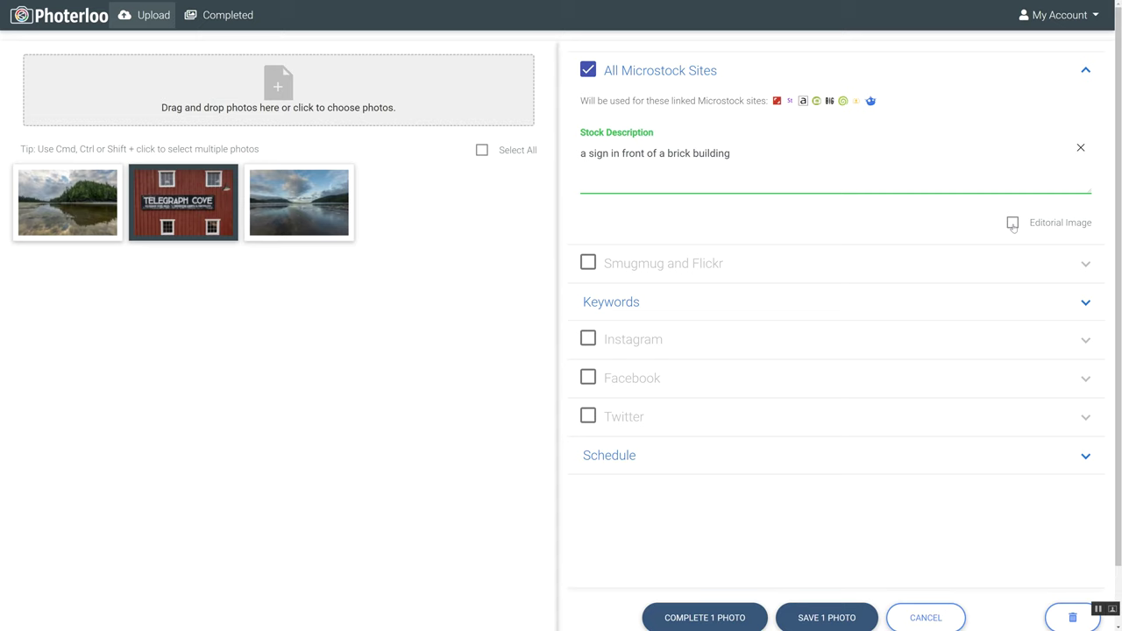
click(1013, 223)
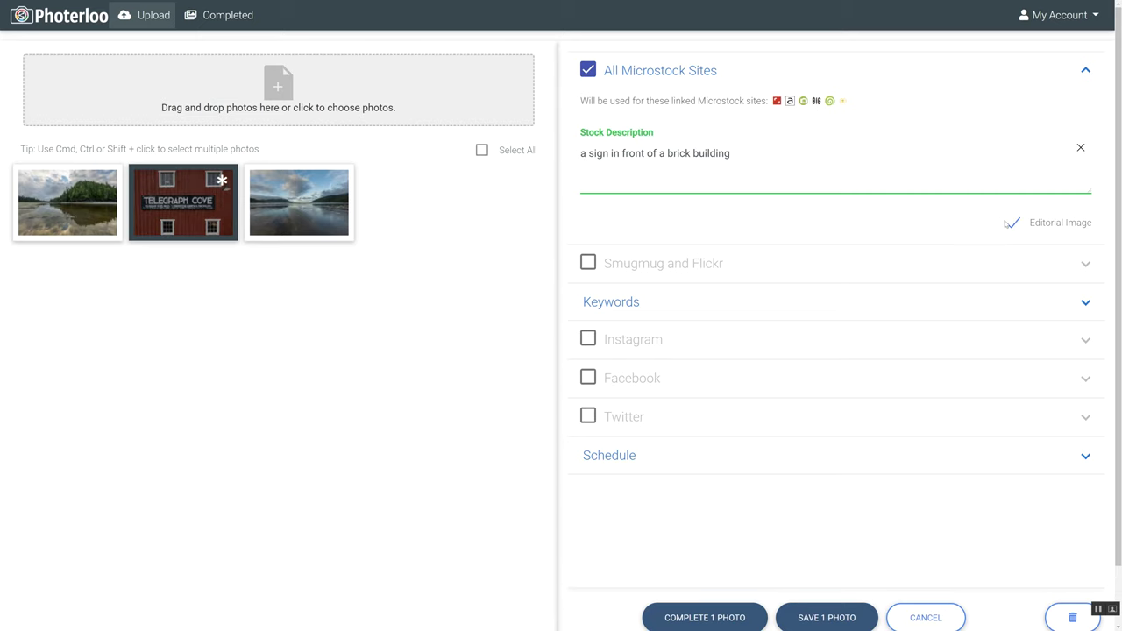
click(1081, 147)
click(847, 185)
text(Telegraph Cove, British Columbia, Canada - August 31, 2020: Telegraph cove sign on the museaum.)
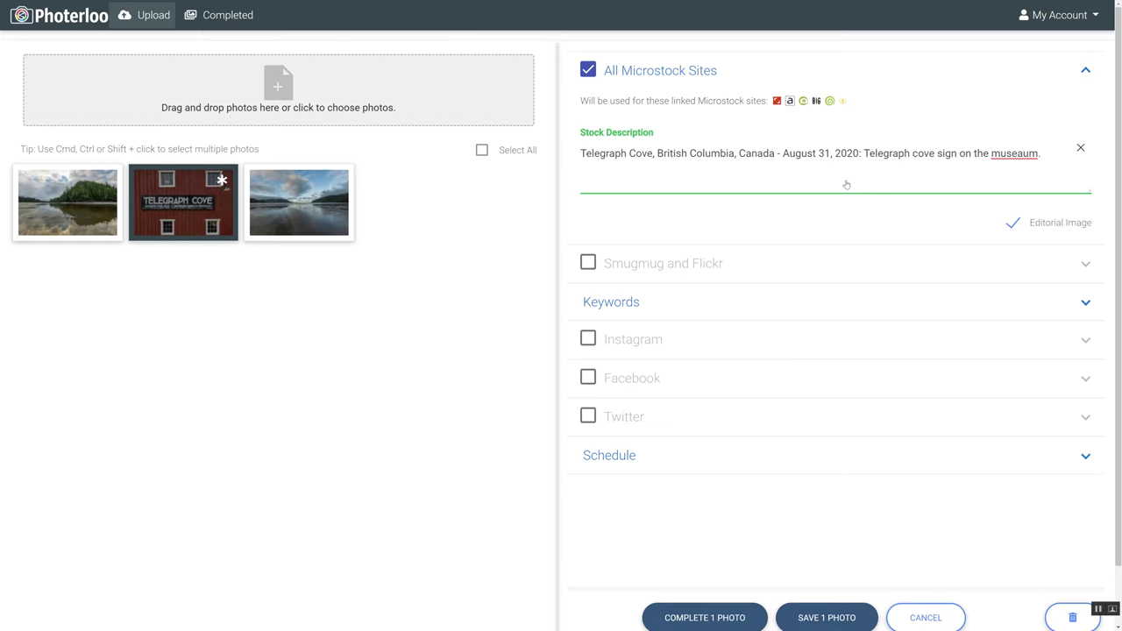
right_click(1006, 154)
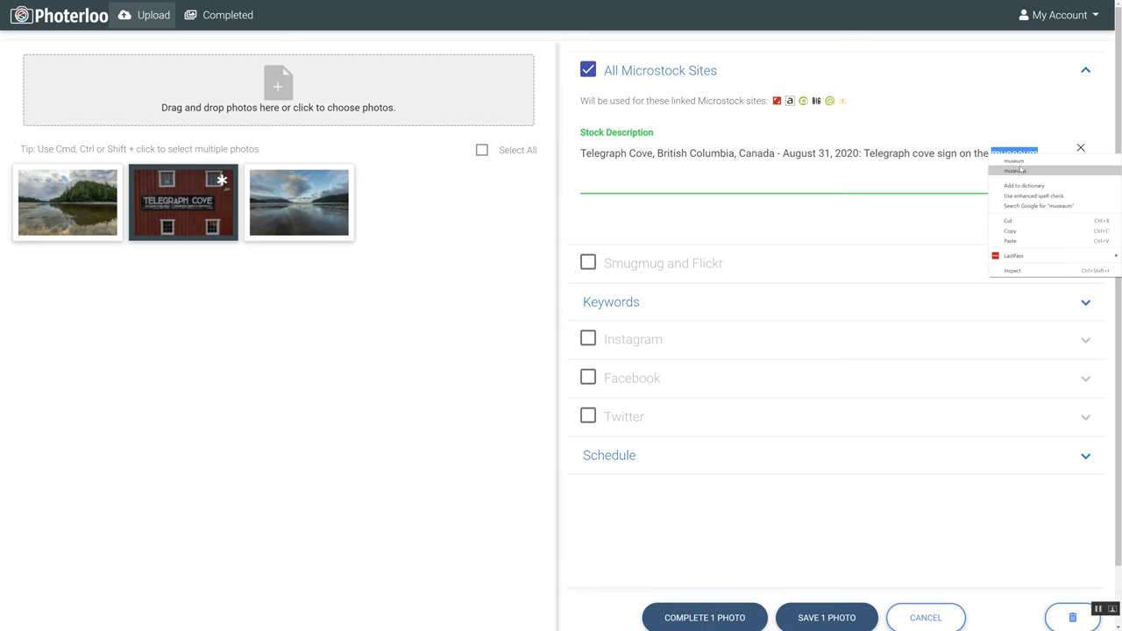
click(1019, 164)
Step: Fill the keywords to 50 for the Telegraph Cove, lake and forested shore photos
click(632, 300)
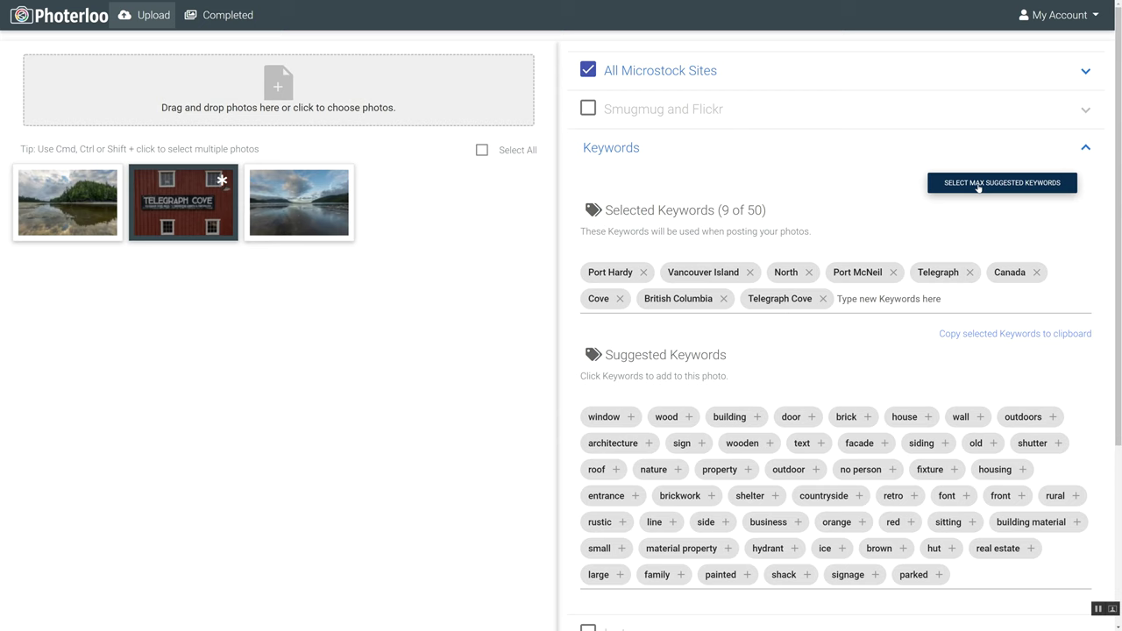
click(973, 184)
click(284, 202)
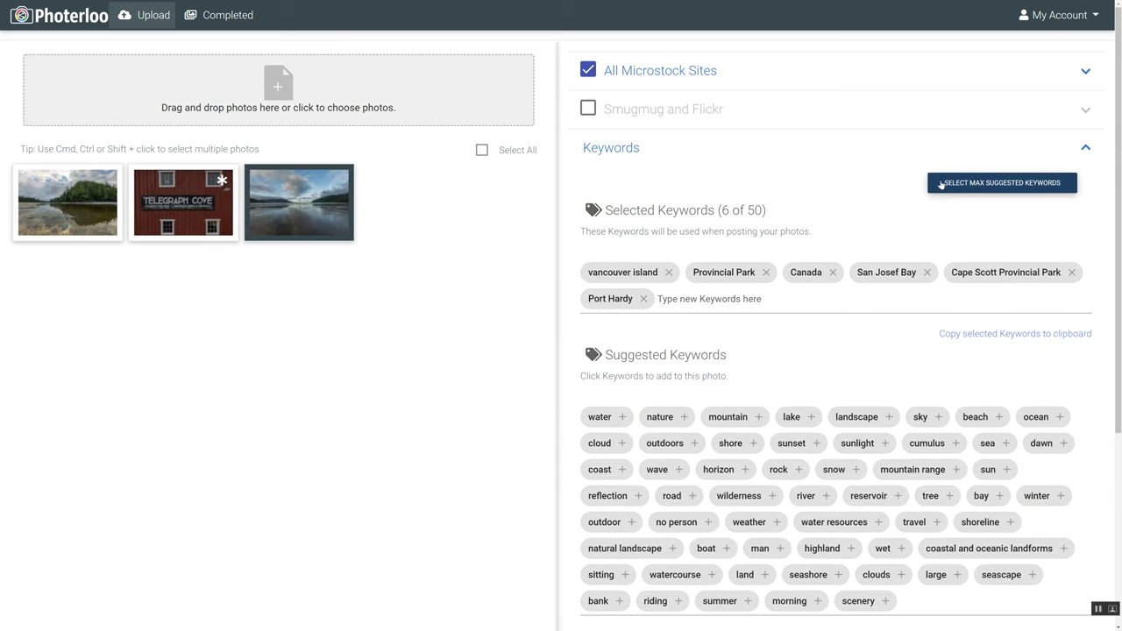
click(947, 185)
click(66, 189)
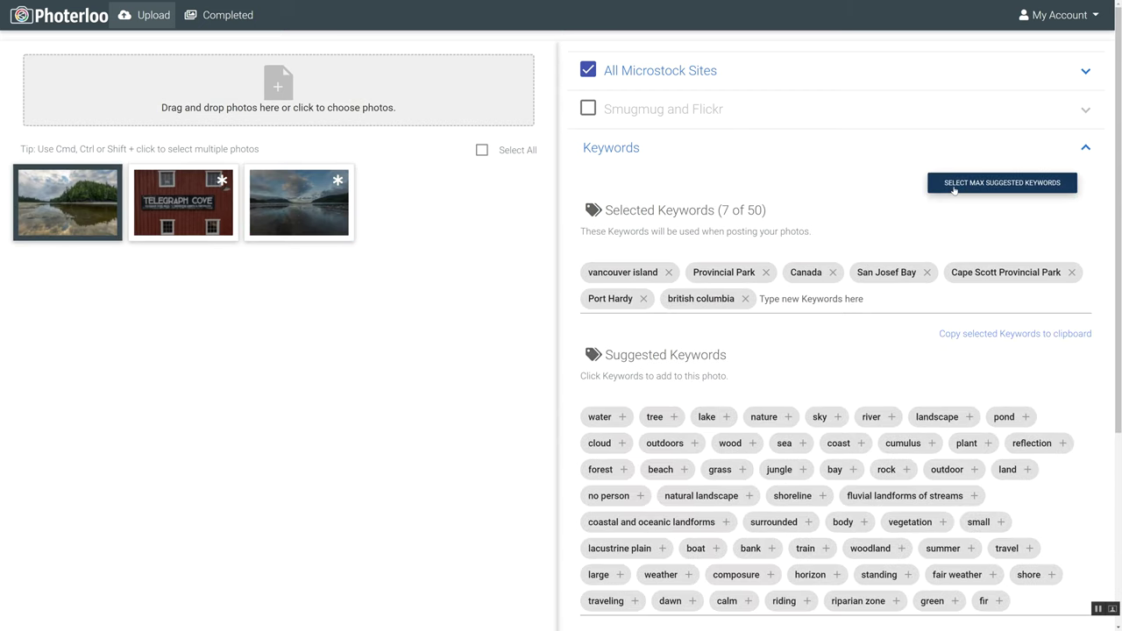
click(1000, 182)
Step: Select all three photos and complete them
click(482, 151)
scroll(631, 438, down, 5)
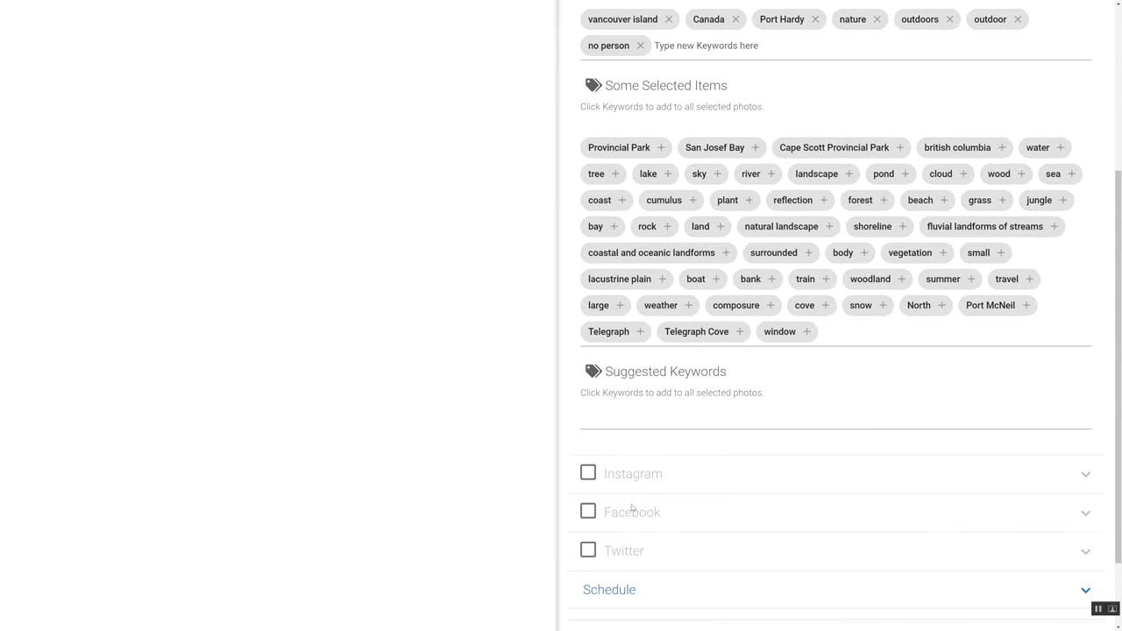
click(684, 555)
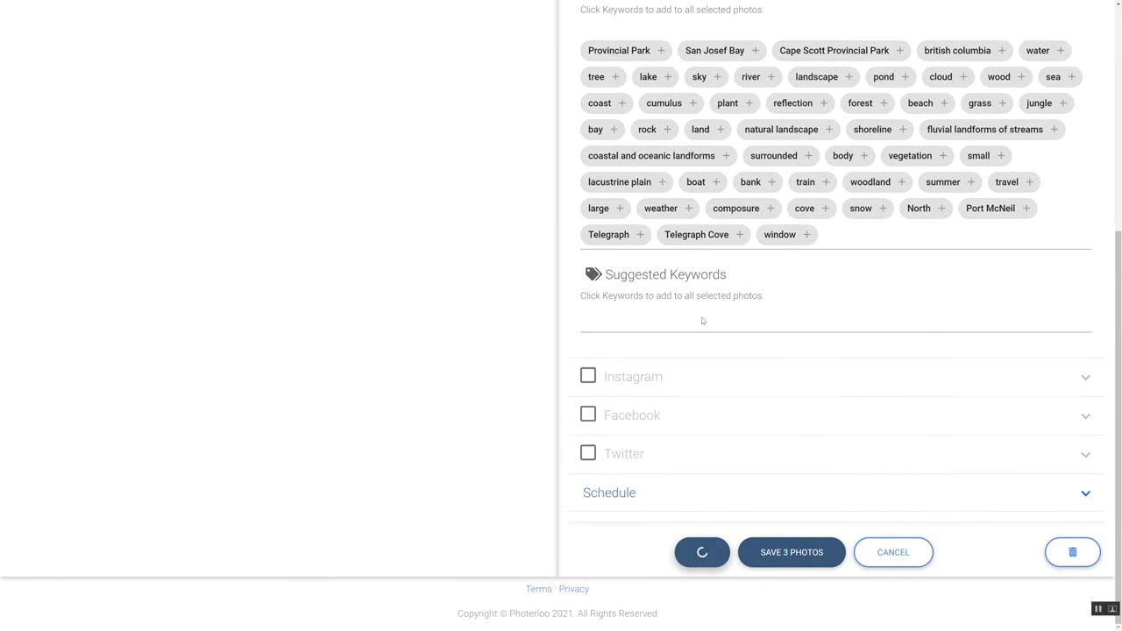
scroll(385, 143, up, 2)
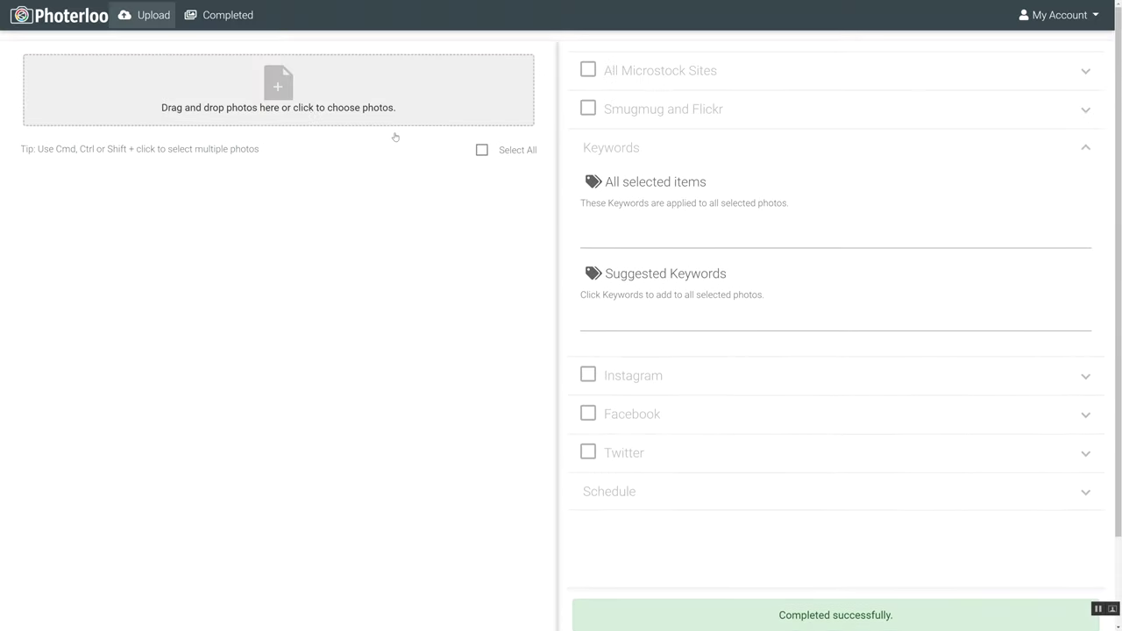
Step: Go to the Completed page and view the foggy beach photo's Facebook Pages post
click(249, 16)
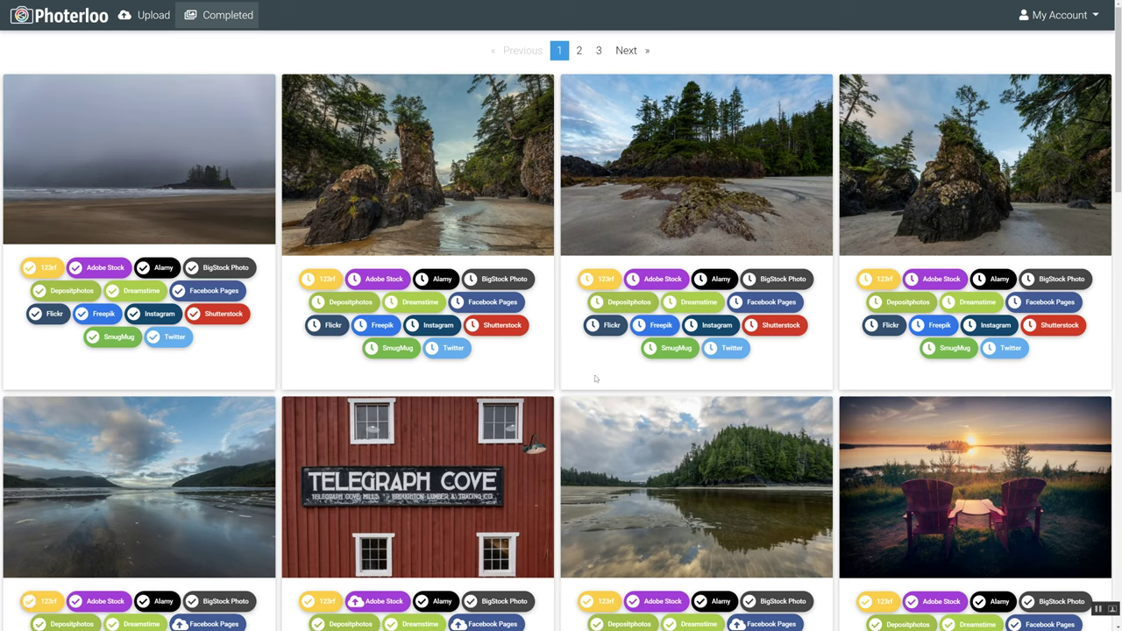
click(196, 295)
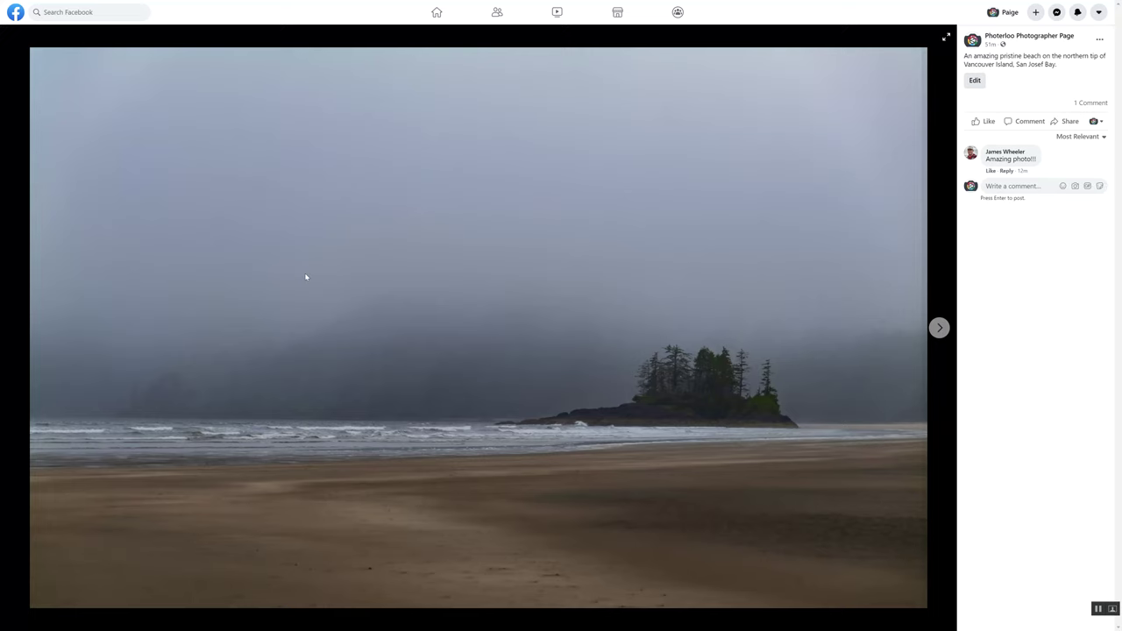
Step: Like the comment on the San Josef Bay post and close Facebook to return to Photerloo
click(991, 170)
key(ctrl+w)
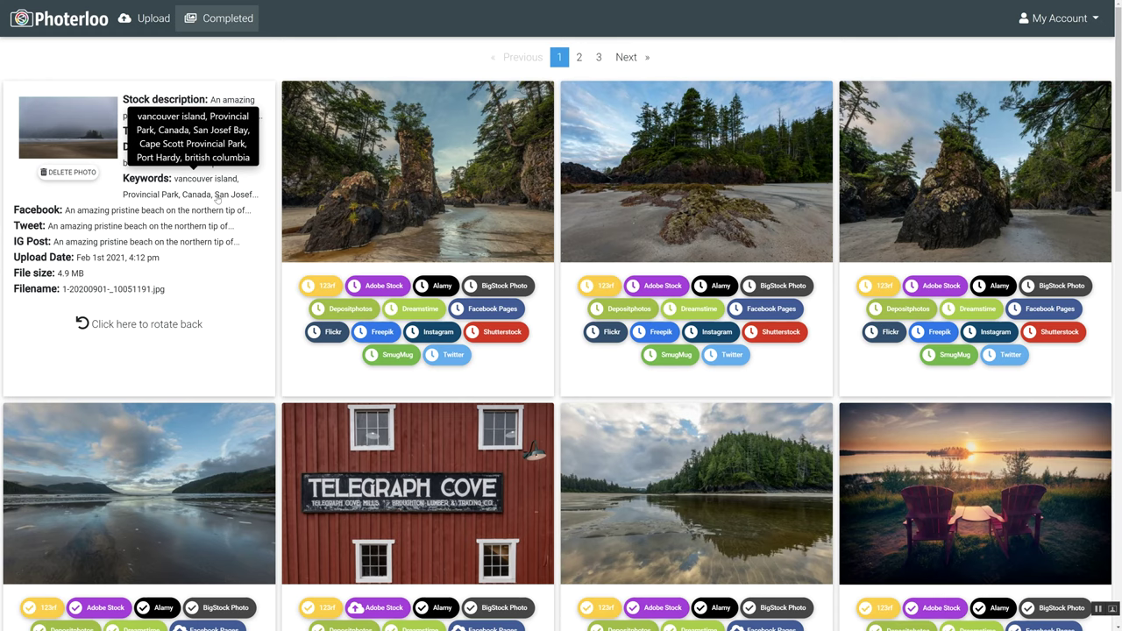
Step: Copy the foggy beach photo's keywords, flip its card back to the photo, and scroll down
click(217, 200)
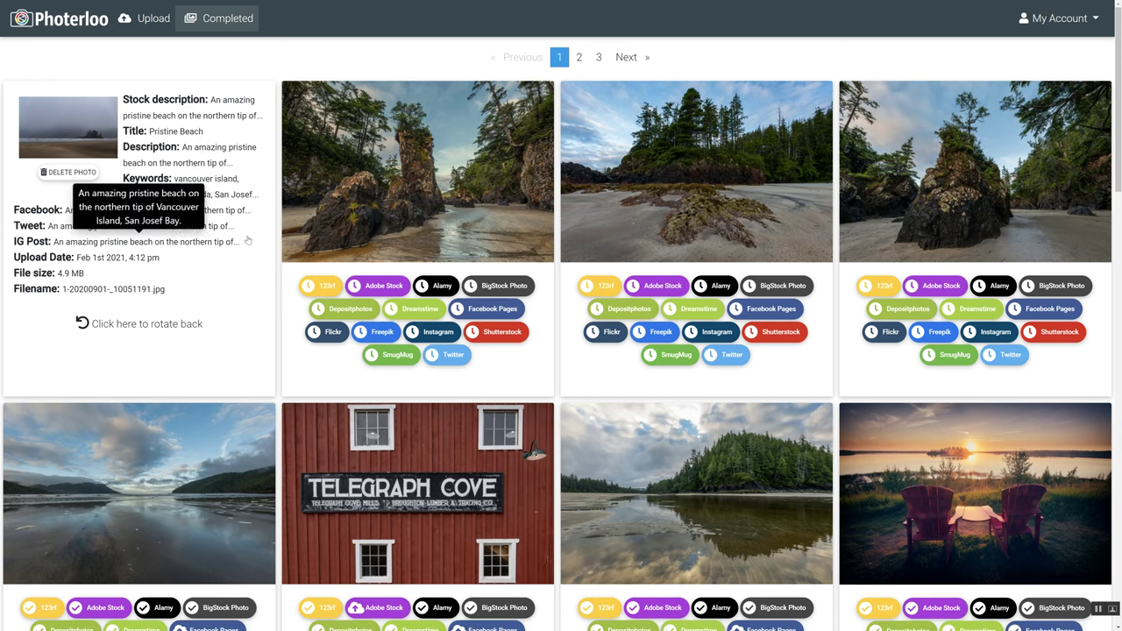
click(138, 325)
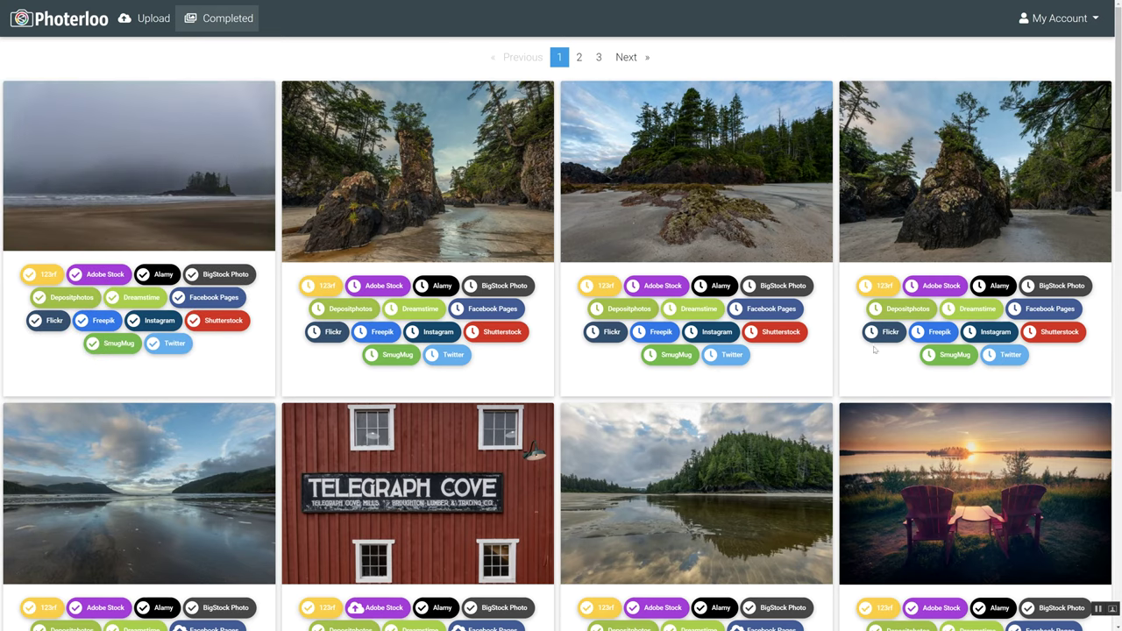
scroll(934, 326, down, 2)
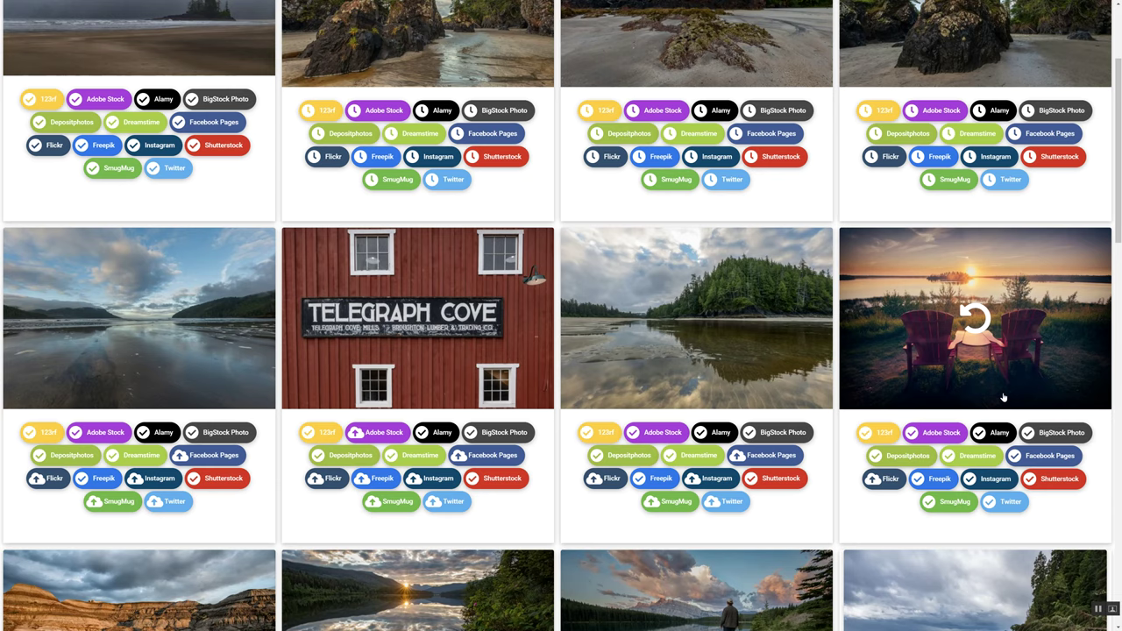
Step: Start a Flickr upload for the sunset photo titled 'Summer Long Weekends' with its AI description and 50 keywords
click(887, 480)
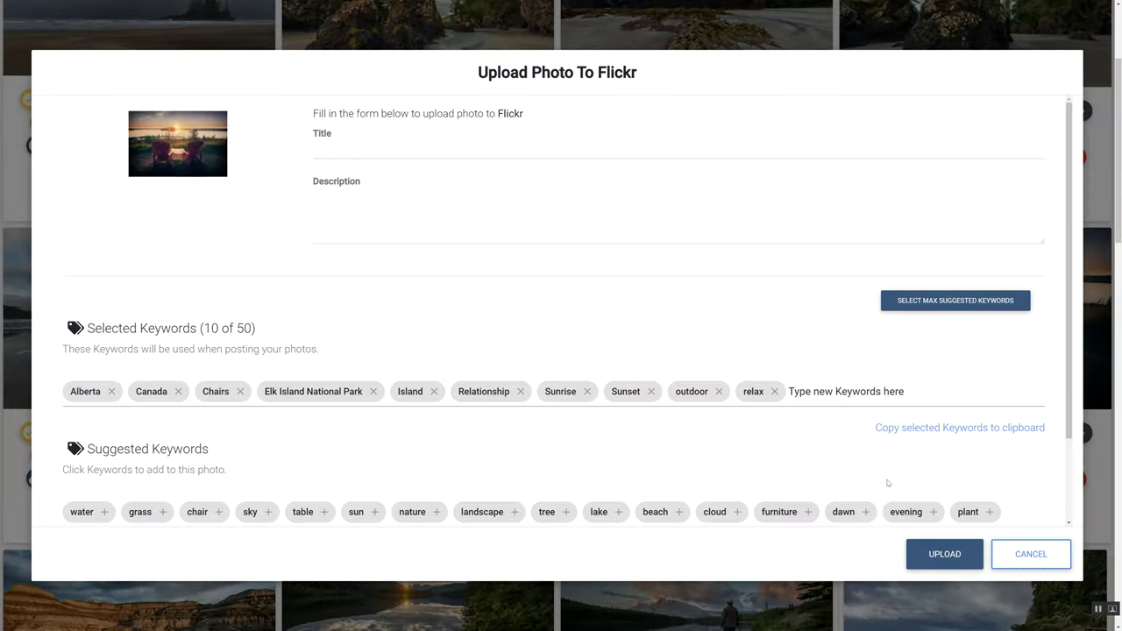
click(549, 158)
click(529, 178)
click(526, 224)
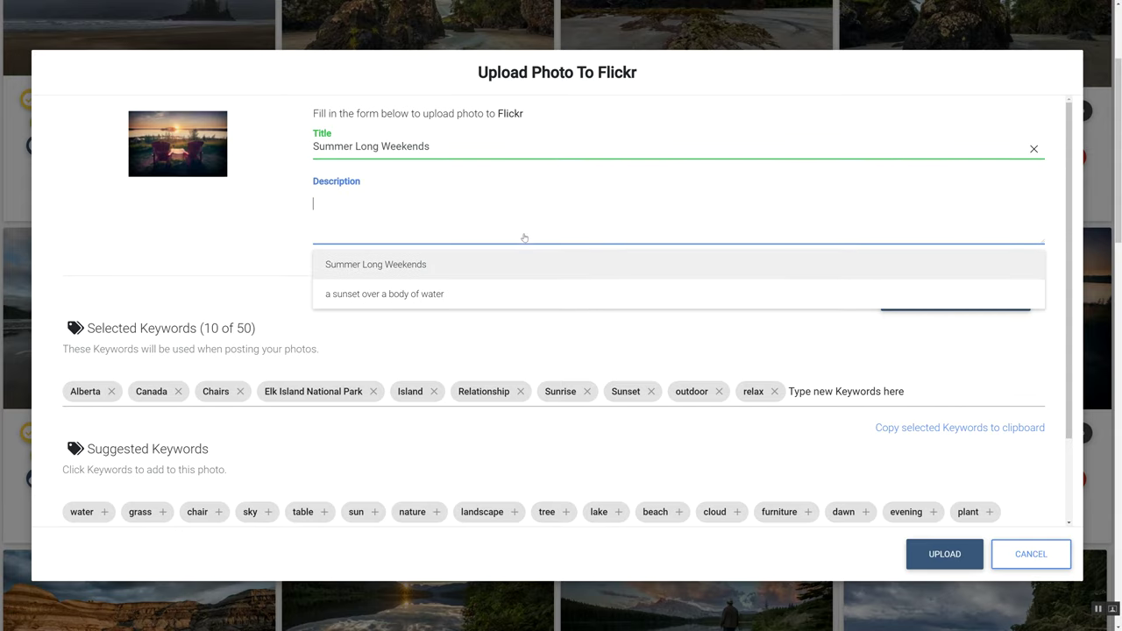
click(515, 293)
click(951, 302)
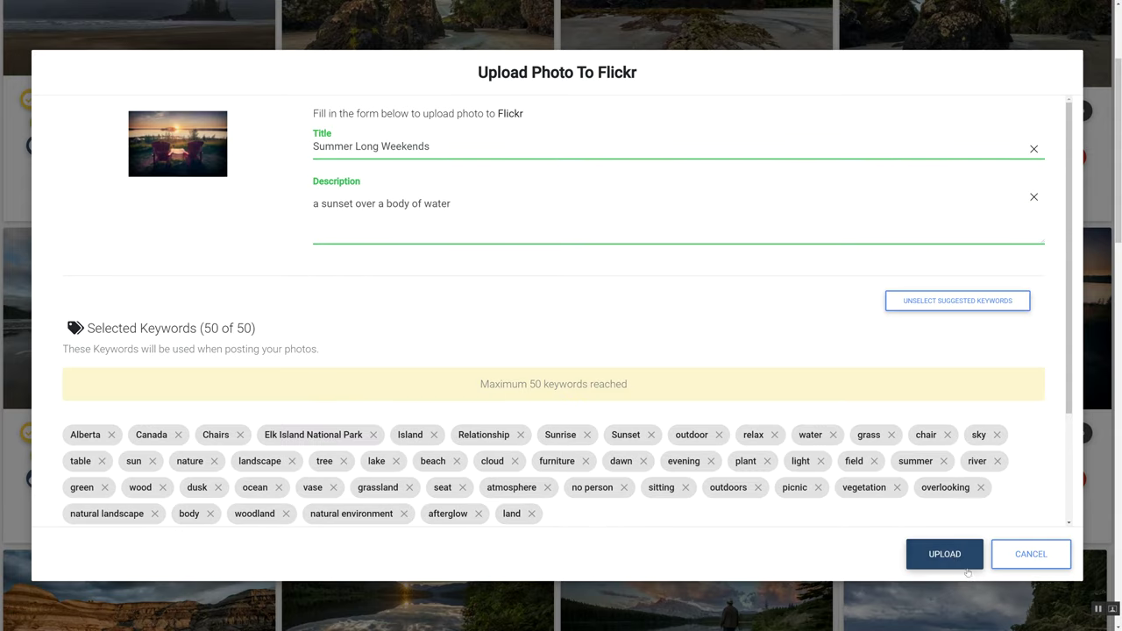